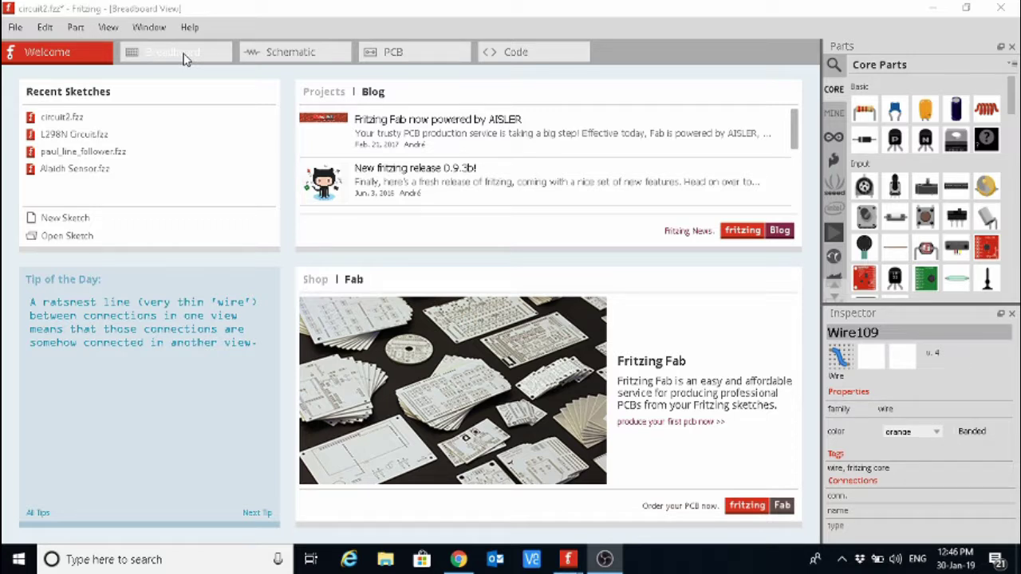
- Delete every part and wire of the existing Raspberry Pi circuit from the breadboard view
left_click(176, 52)
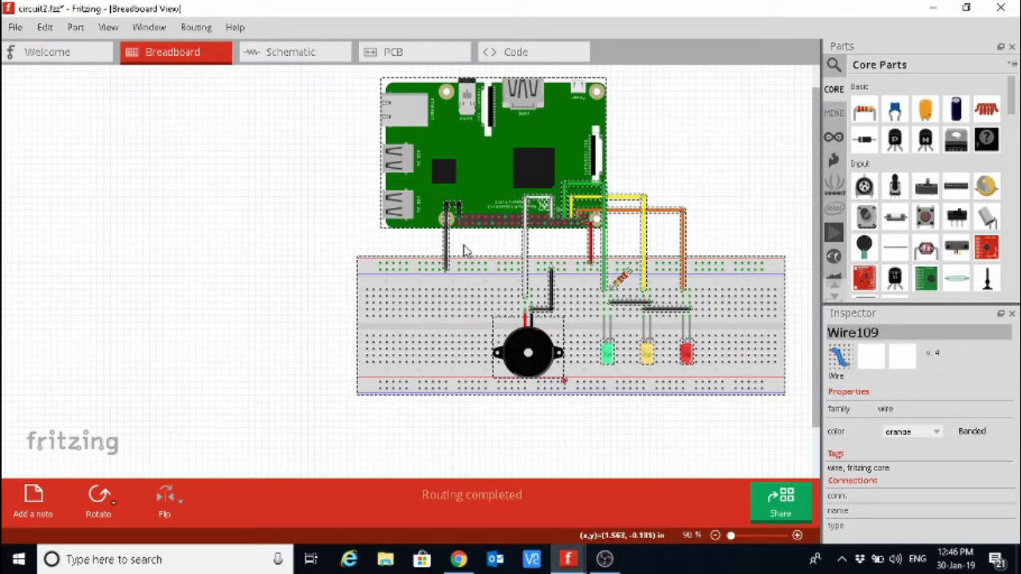
left_click(237, 281)
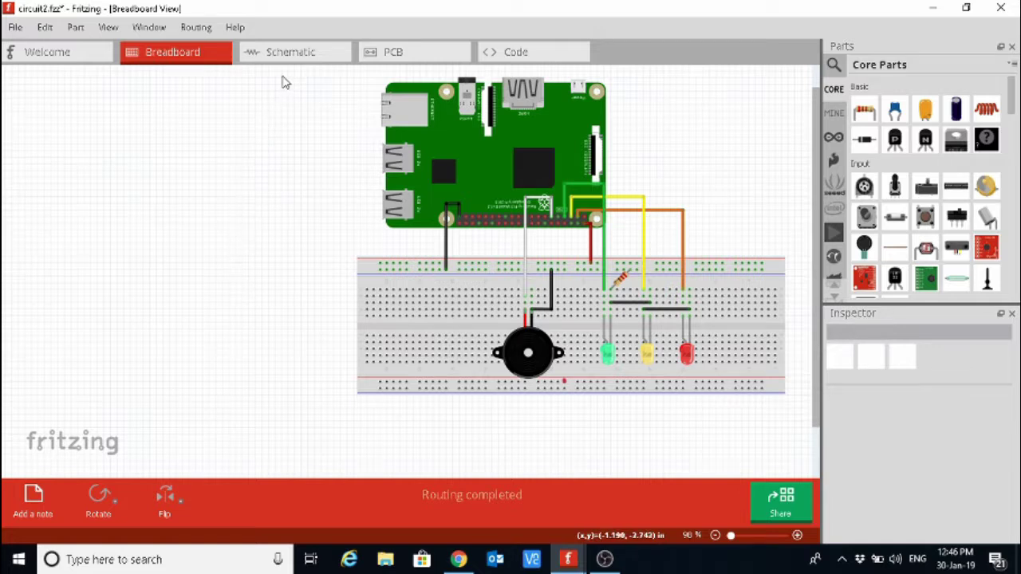
left_click_drag(283, 76, 803, 452)
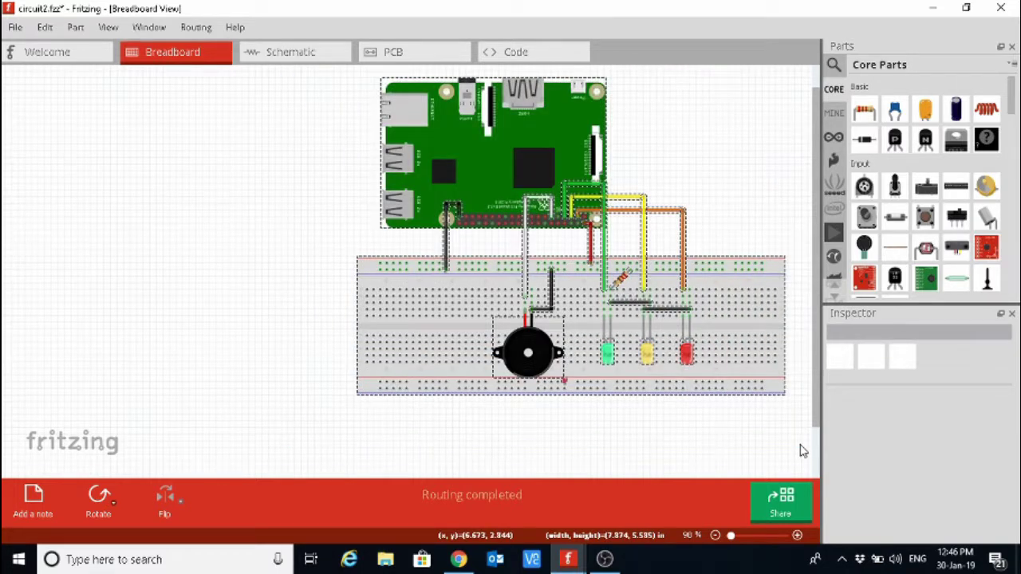
key("Delete")
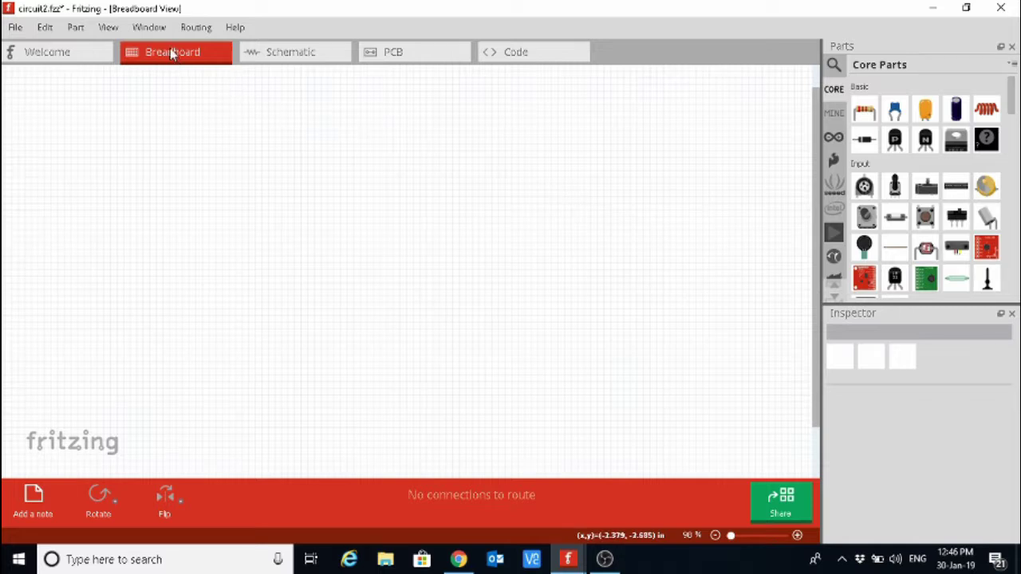
- Search the parts library for "breadboard" with the empty breadboard view open
left_click(84, 54)
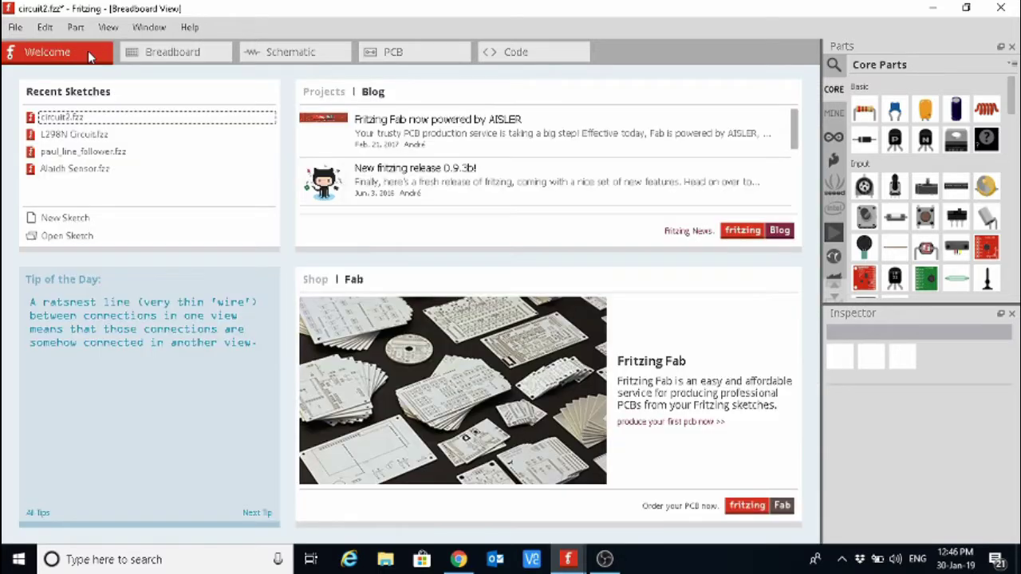
left_click(158, 56)
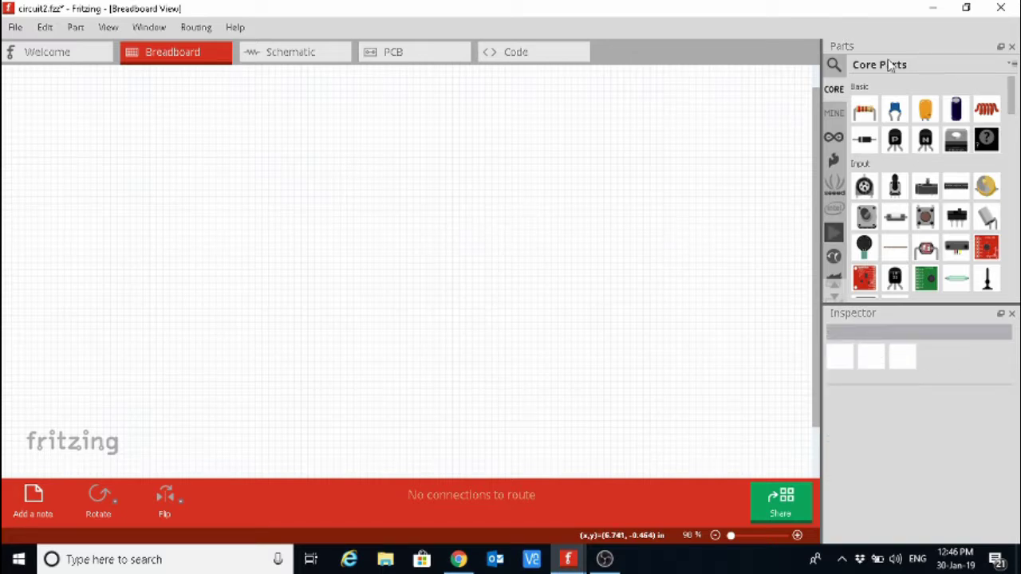
left_click(835, 67)
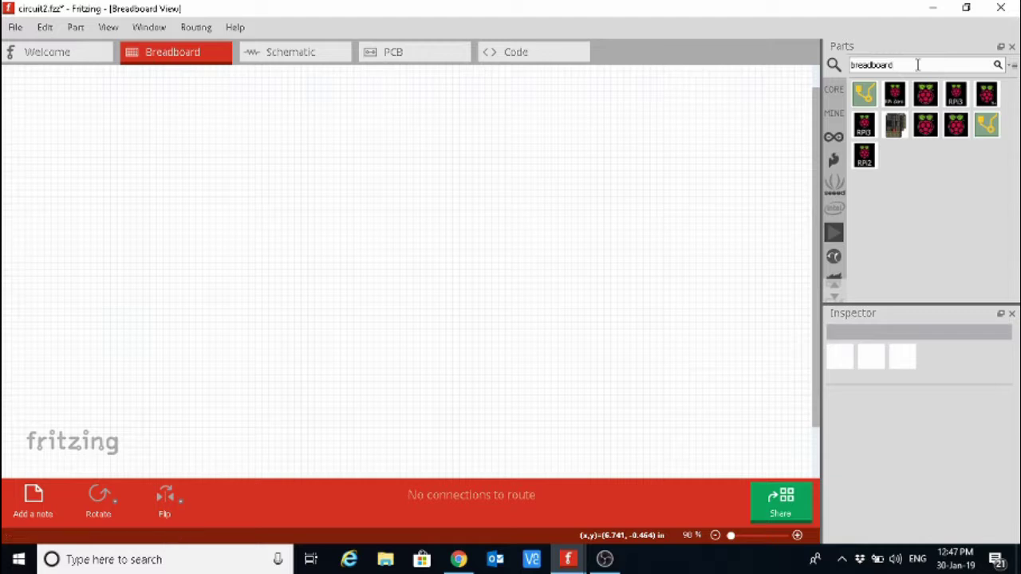
key("Return")
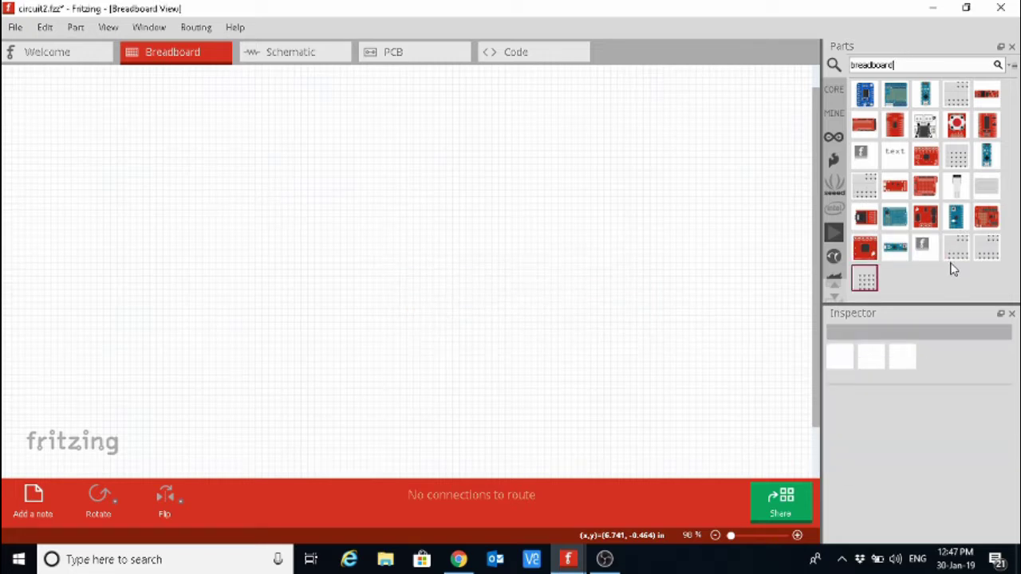
- Place a full+ size breadboard in the middle of the empty sketch
mouse_move(865, 279)
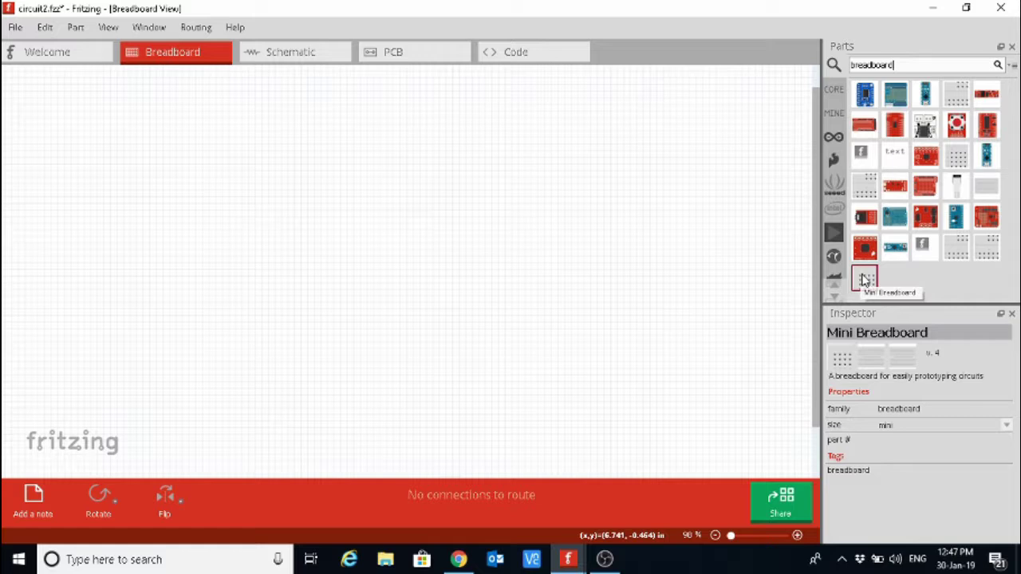
mouse_move(957, 98)
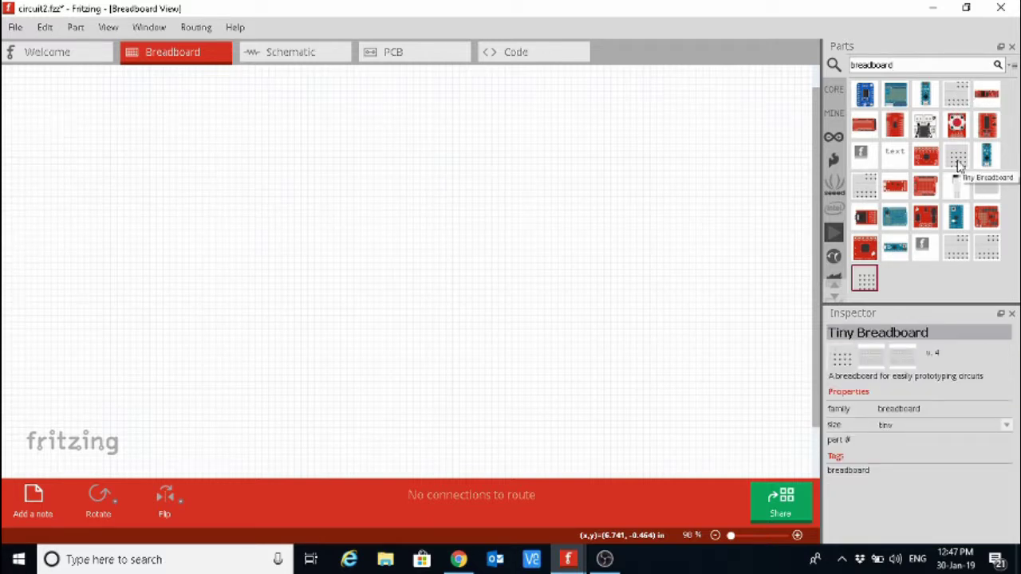
left_click_drag(958, 164, 925, 150)
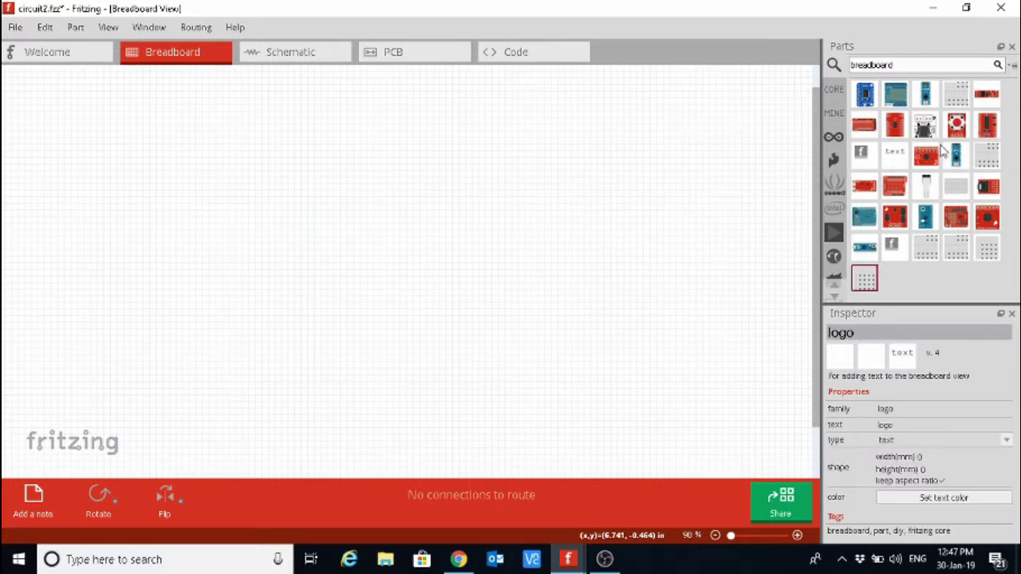
left_click_drag(957, 95, 937, 147)
left_click_drag(960, 264, 877, 285)
left_click_drag(926, 248, 308, 230)
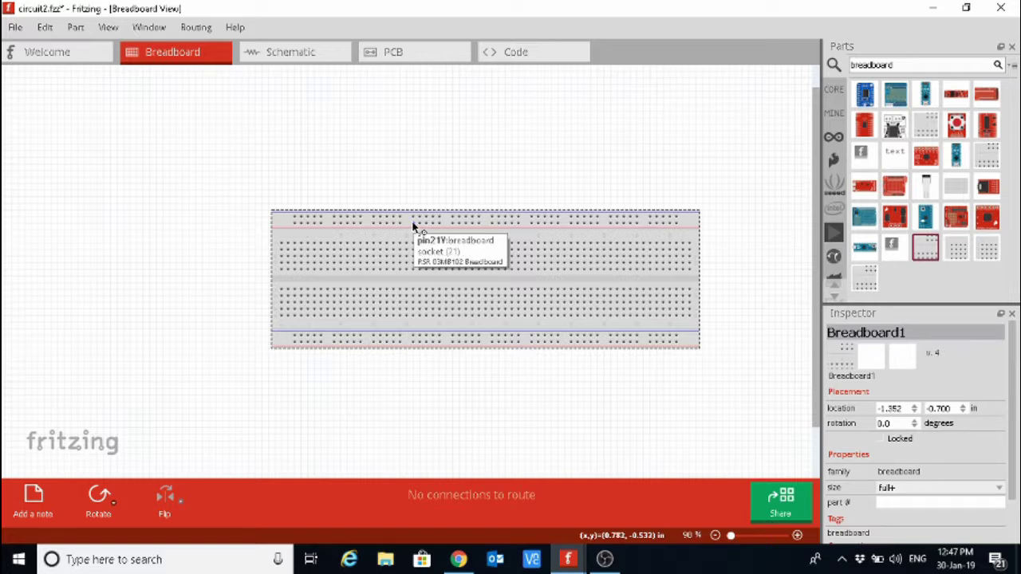
- Rotate the breadboard 90° clockwise so that it stands vertically
right_click(510, 283)
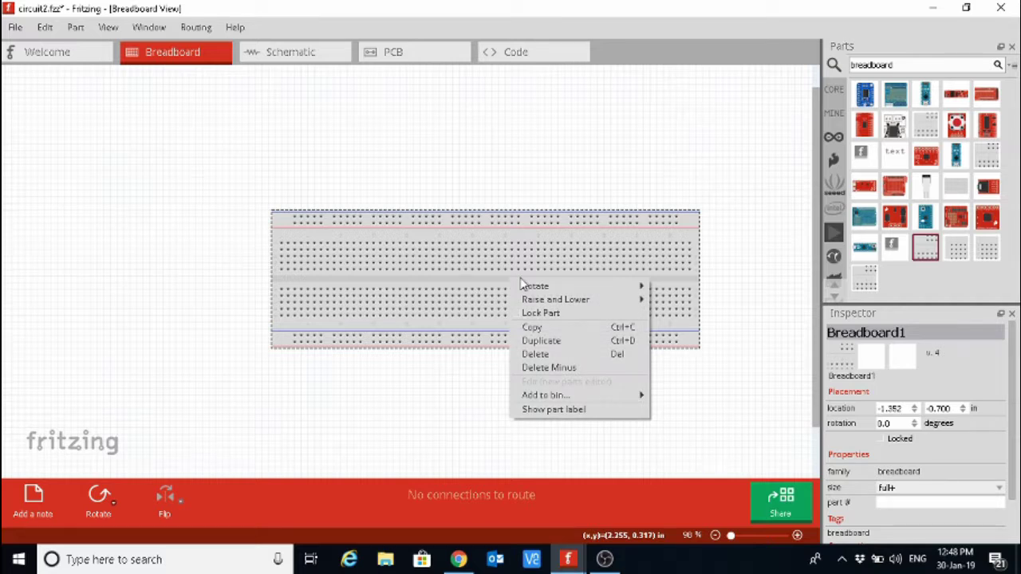
mouse_move(598, 287)
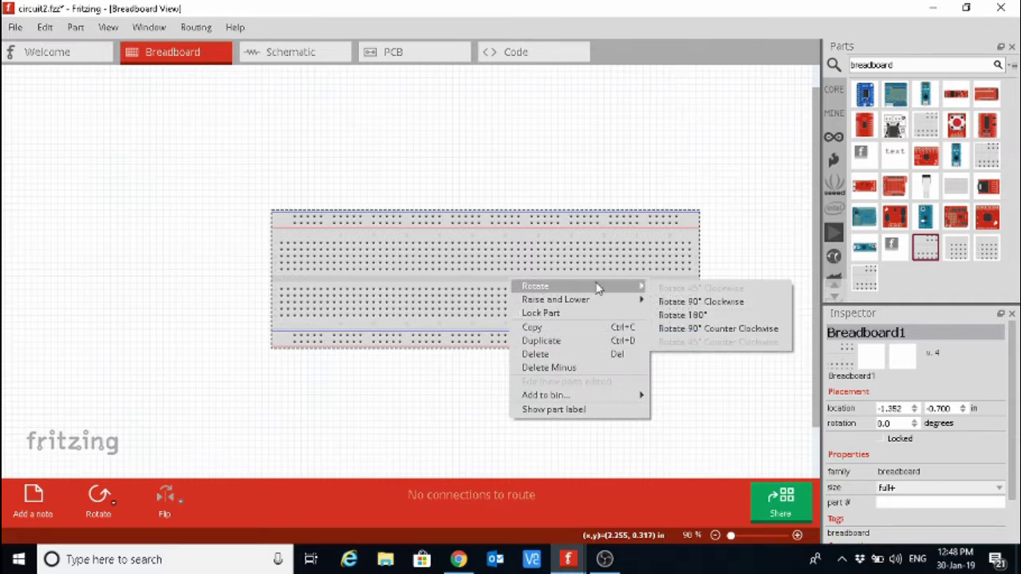
left_click(684, 302)
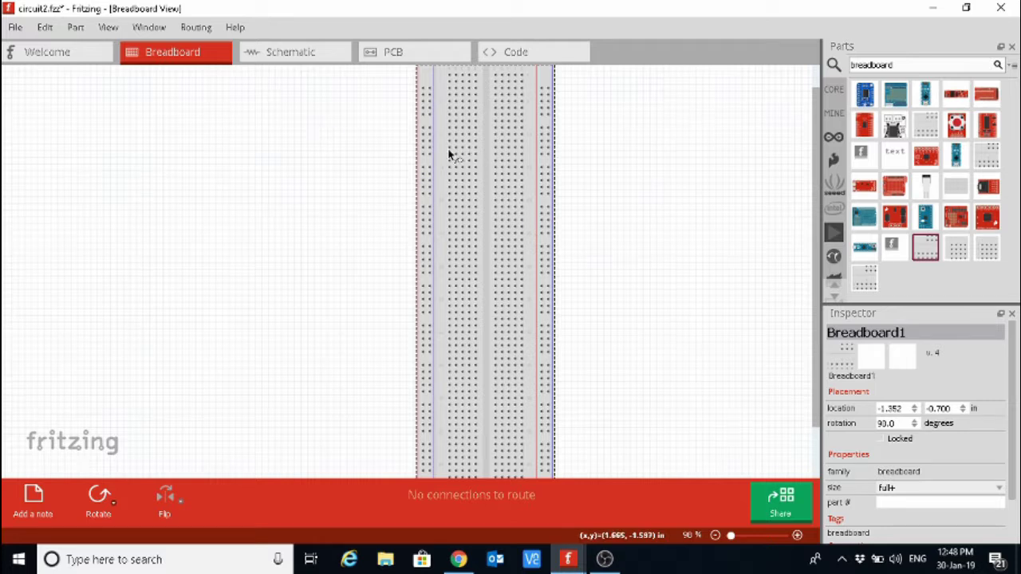
- Move the vertical breadboard to about 0.198, -1.050 in, leaving free space beside it for the controller board
left_click(109, 28)
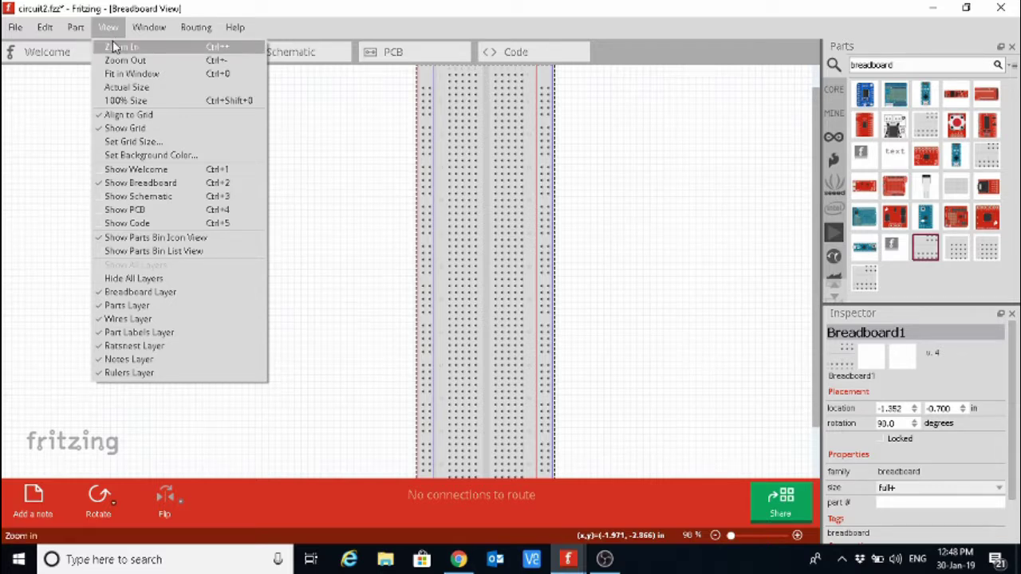
left_click(115, 61)
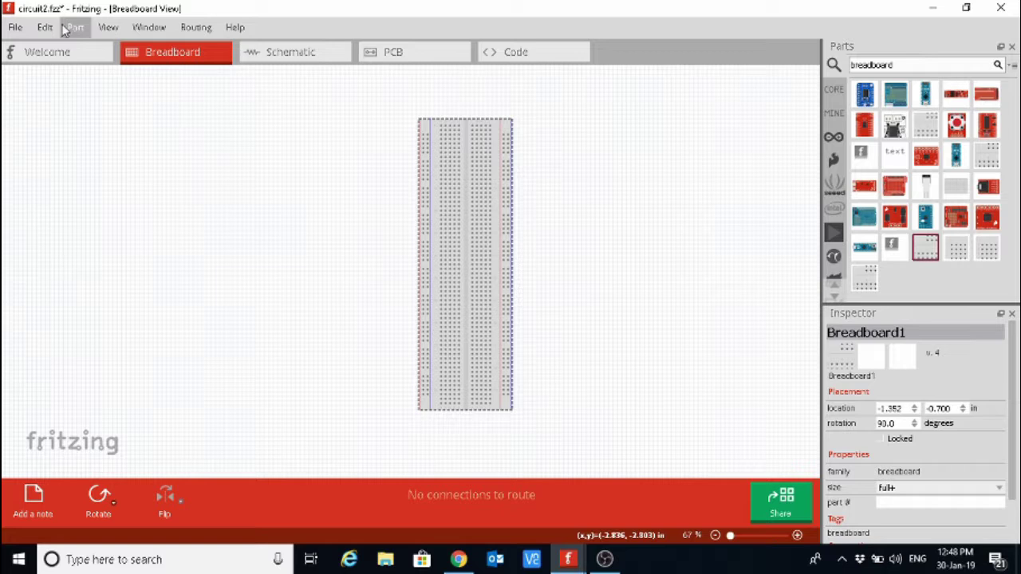
left_click(105, 28)
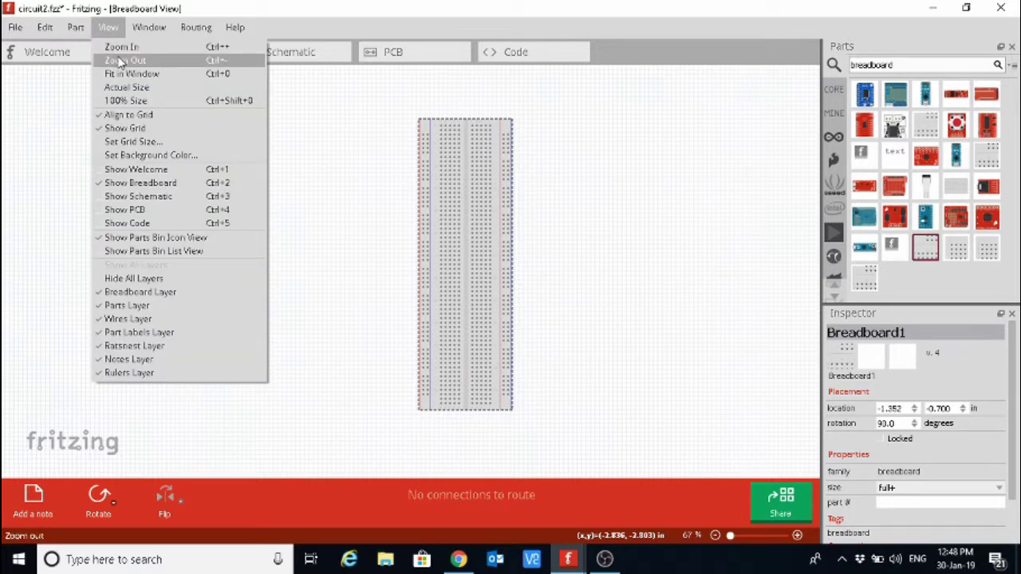
left_click(118, 60)
left_click(110, 30)
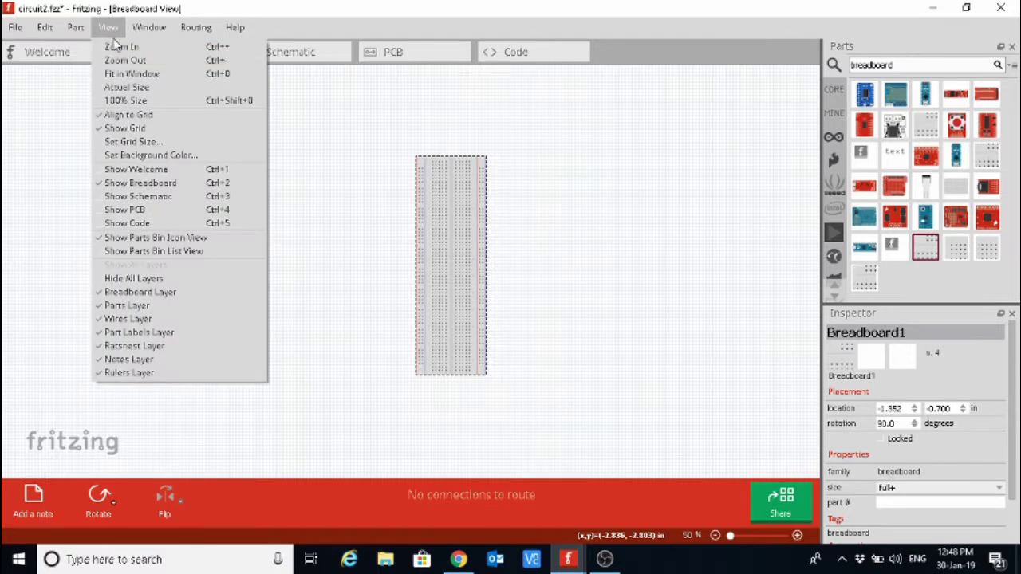
left_click(118, 47)
left_click(108, 27)
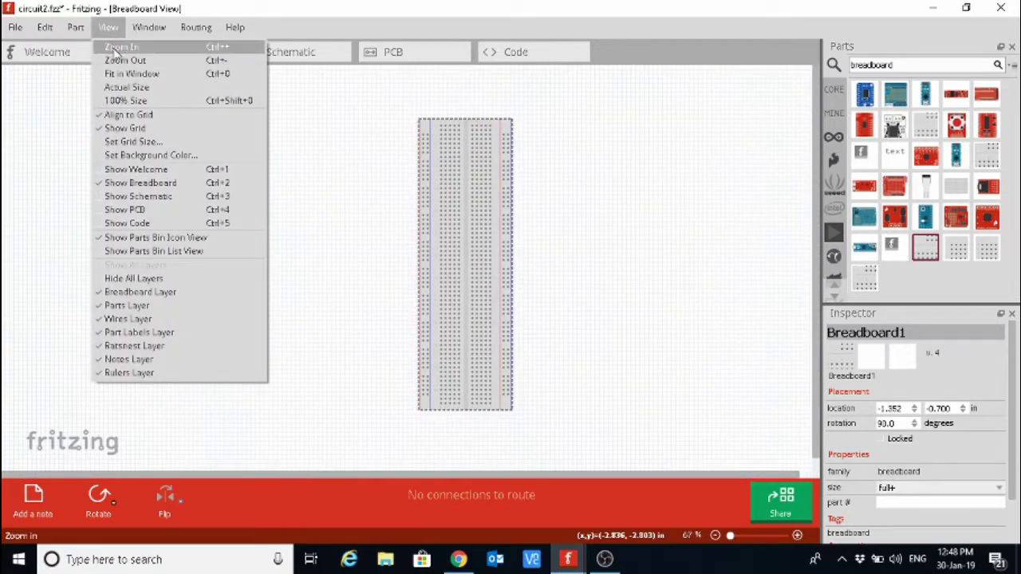
left_click(118, 48)
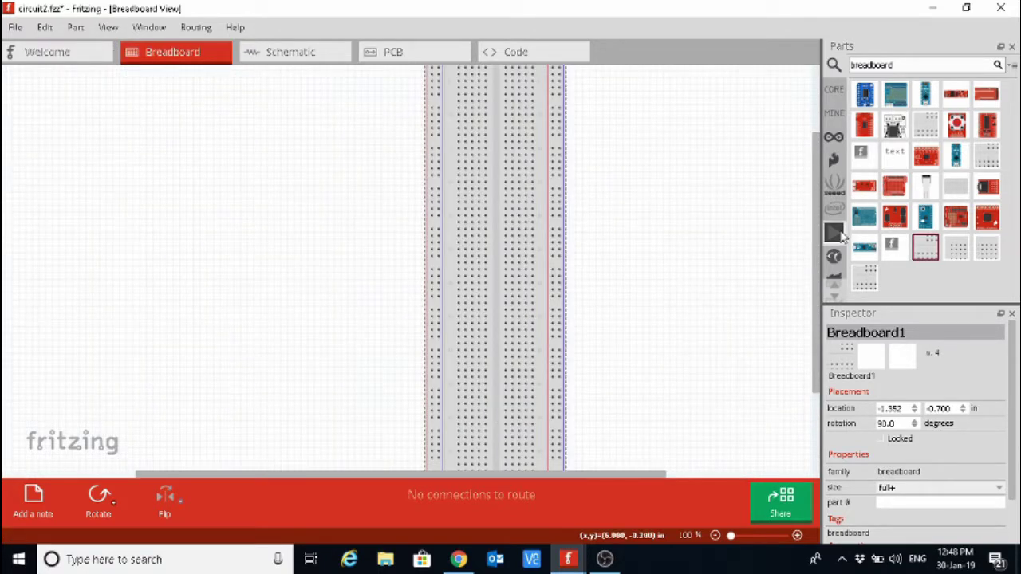
left_click_drag(818, 231, 816, 179)
left_click_drag(501, 245, 601, 224)
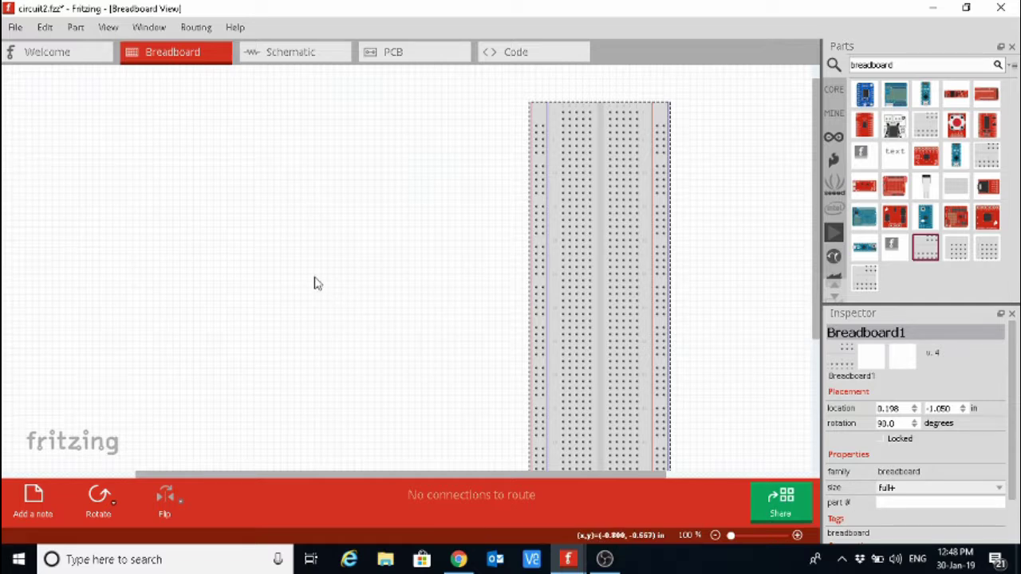
- Search the parts library for "raspberry pi" and place a Raspberry Pi 3 in the free space left of the breadboard
left_click_drag(909, 64, 819, 62)
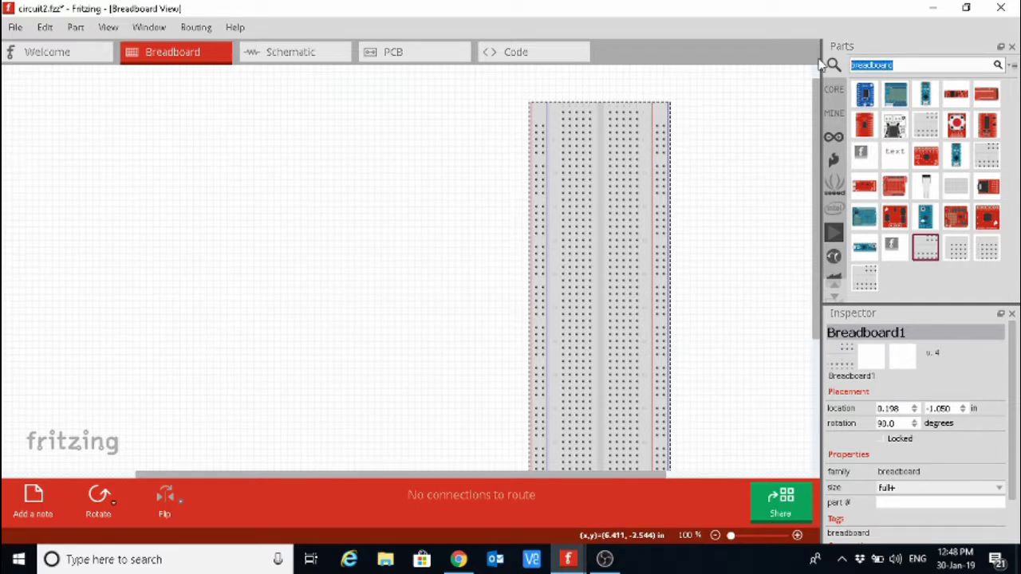
type("re")
key("Return")
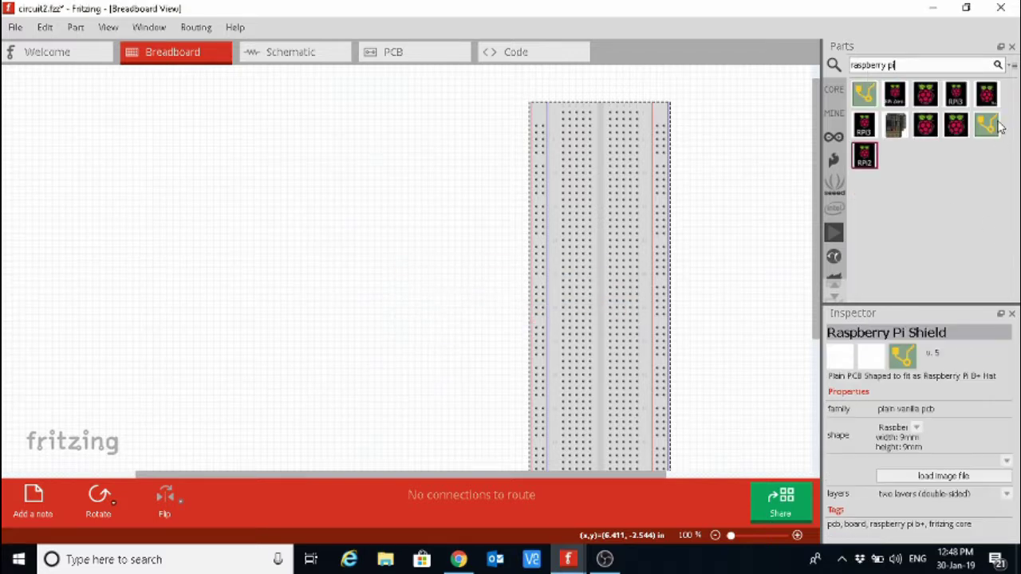
left_click(956, 94)
left_click_drag(875, 94, 180, 141)
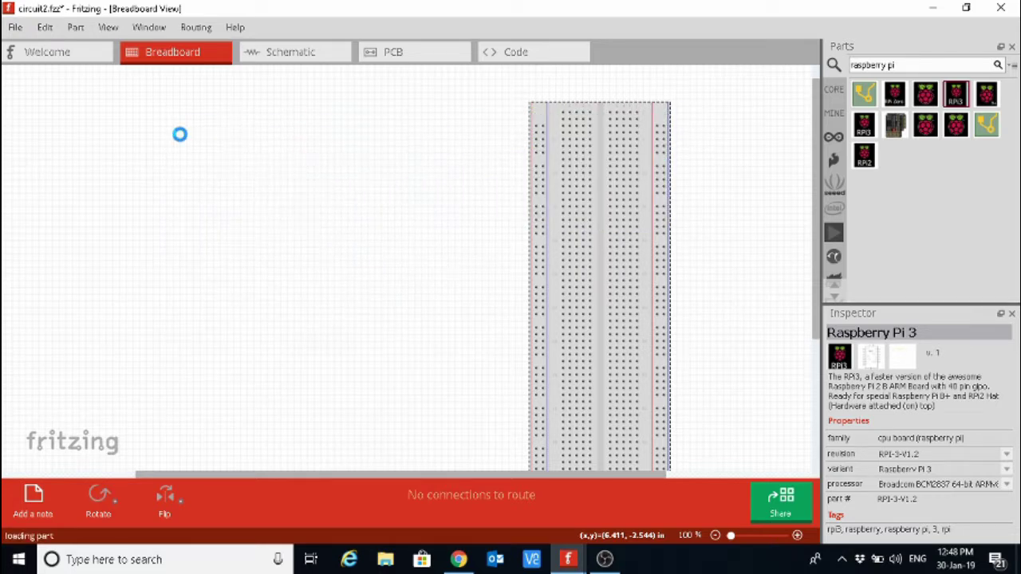
- Rotate the Raspberry Pi 3 board 90° clockwise and move it closer to the breadboard, at about -2.372, -2.363 in
right_click(292, 182)
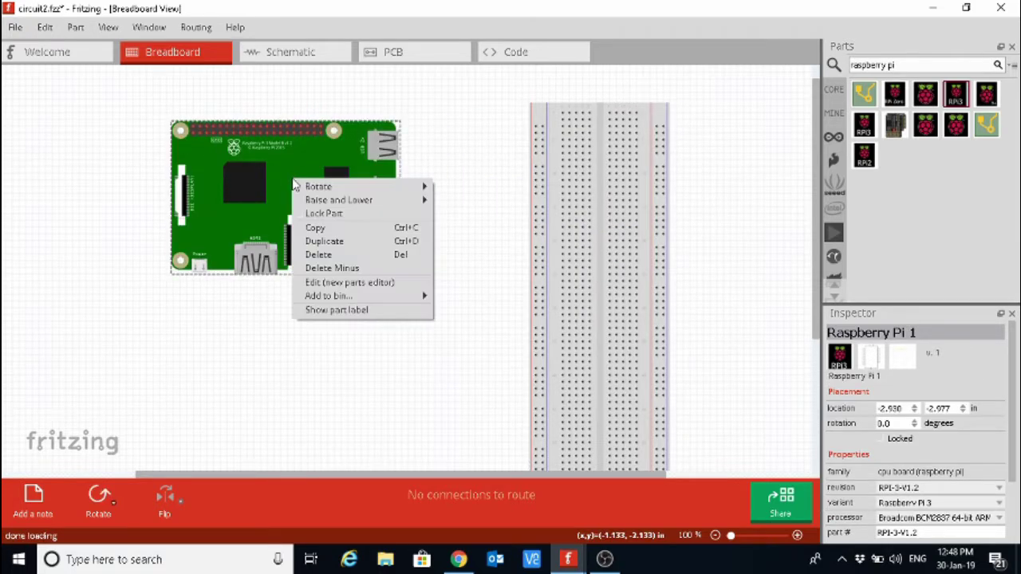
mouse_move(414, 189)
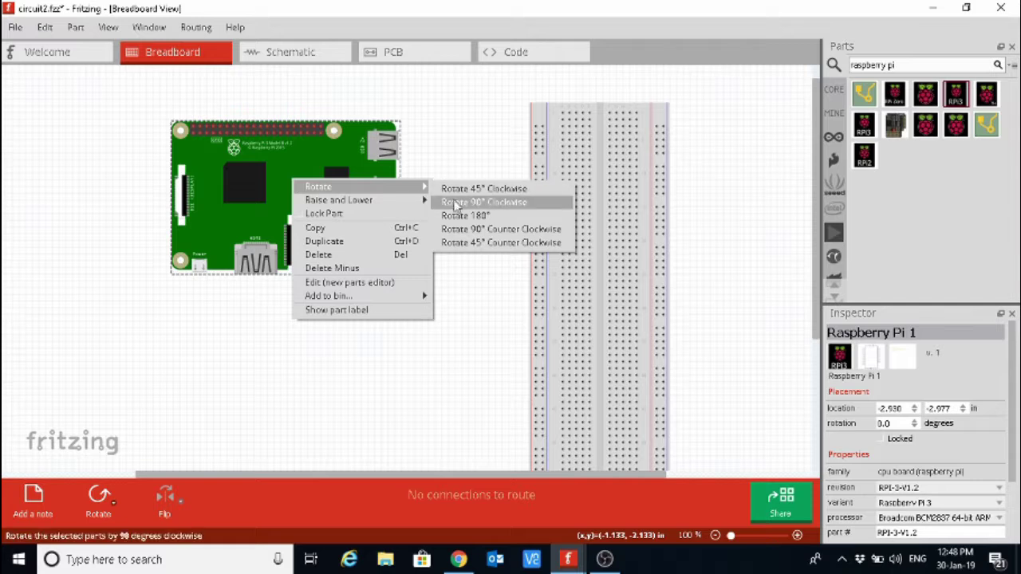
left_click(458, 204)
left_click_drag(289, 126, 327, 169)
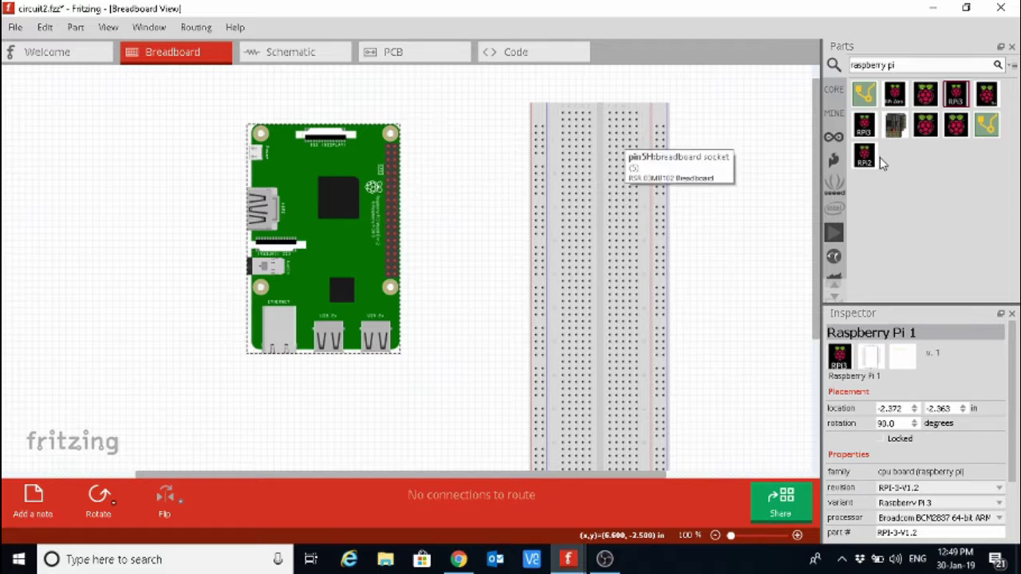
- Add a red LED from the core output parts to the right of the breadboard, at about 5.237, -3.148 in
left_click(834, 92)
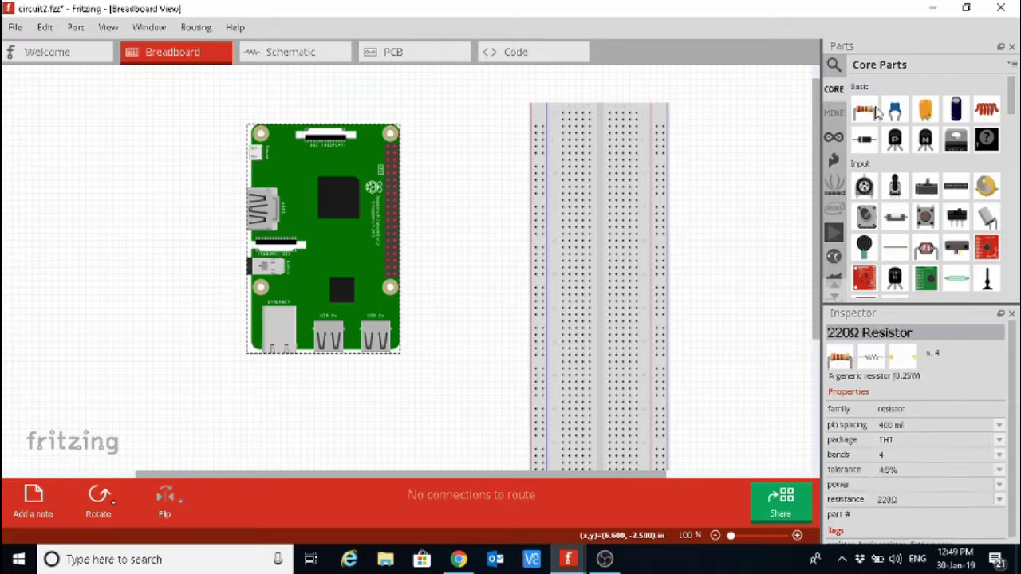
left_click_drag(1012, 108, 1016, 142)
left_click(868, 152)
left_click_drag(868, 152, 735, 130)
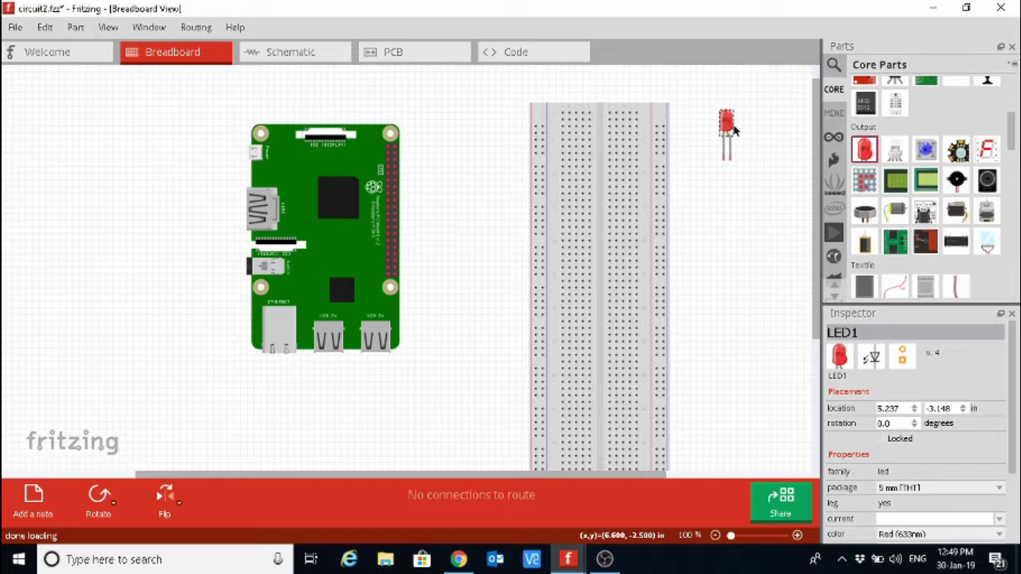
- Try the red LED upright in the upper rows of the breadboard and take it back off the board
right_click(730, 127)
key("Escape")
left_click_drag(727, 122, 616, 121)
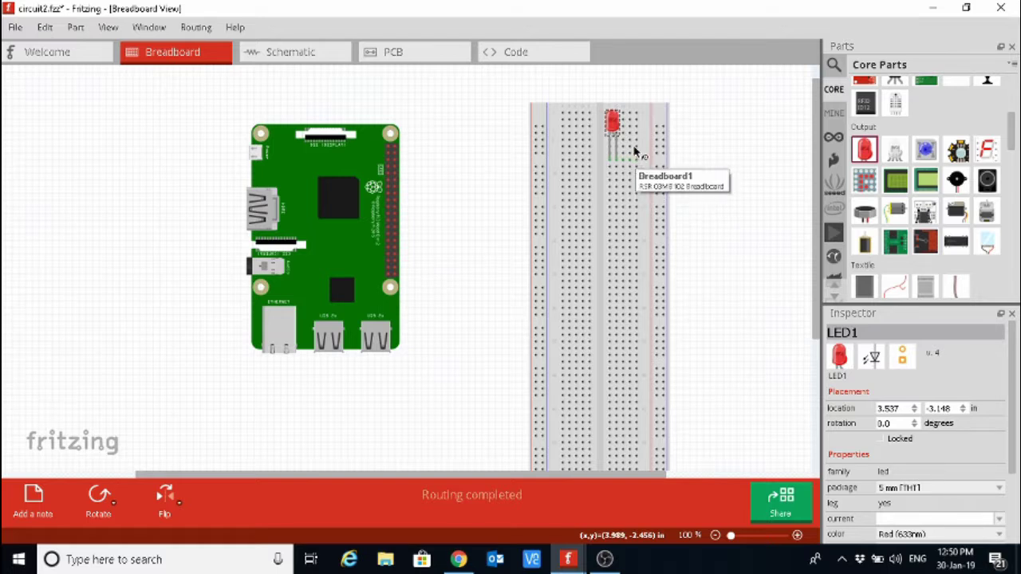
left_click_drag(613, 125, 705, 135)
- Rotate the red LED 90° clockwise and position it beside the breadboard at about 5.237, -2.658 in
right_click(705, 136)
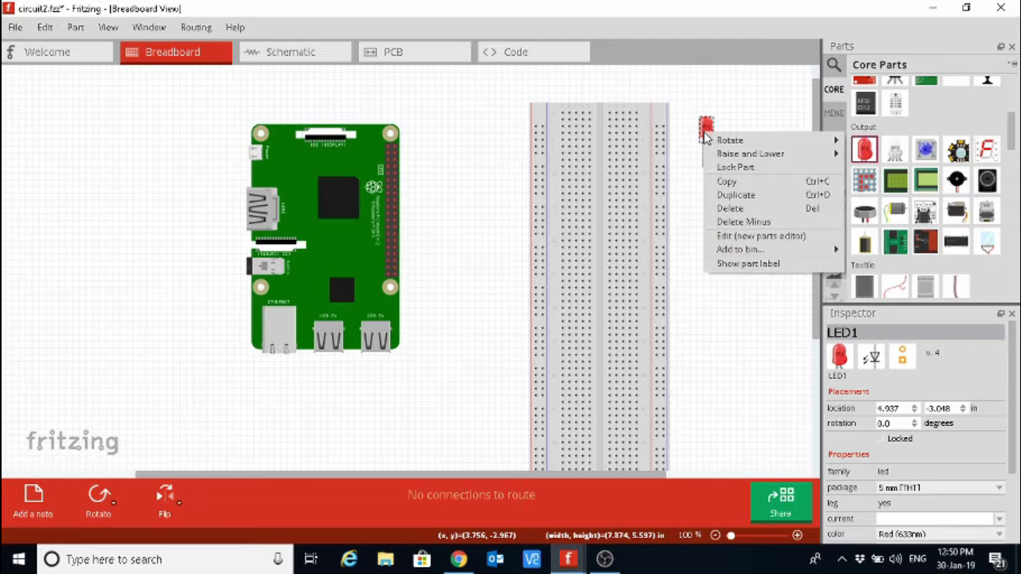
mouse_move(740, 142)
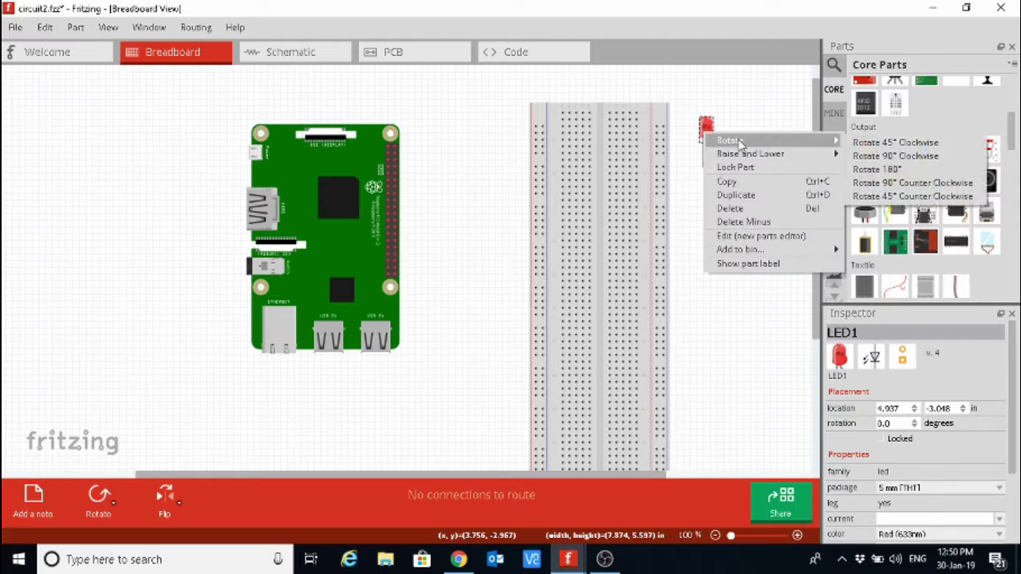
left_click(863, 158)
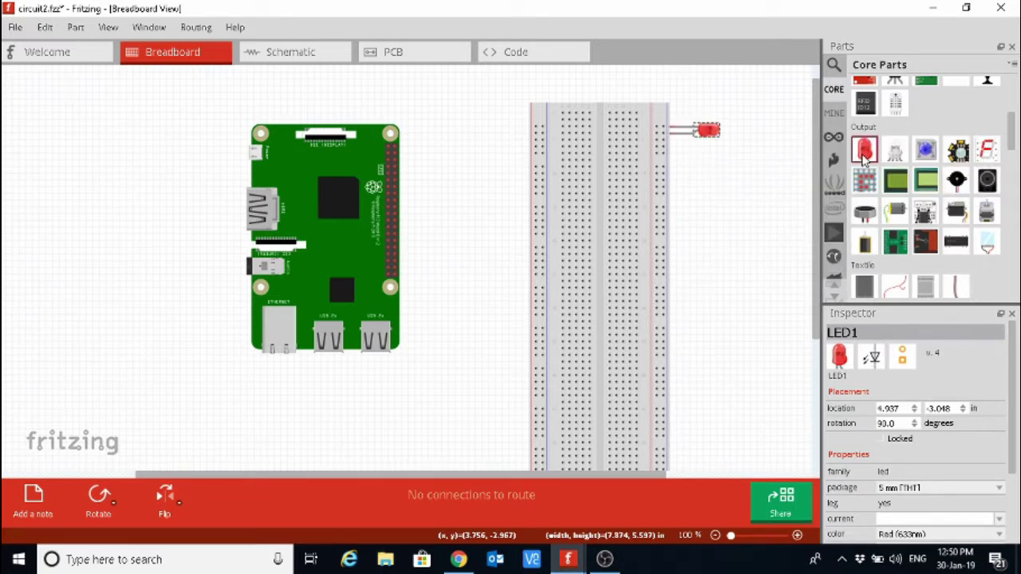
left_click_drag(705, 130, 727, 157)
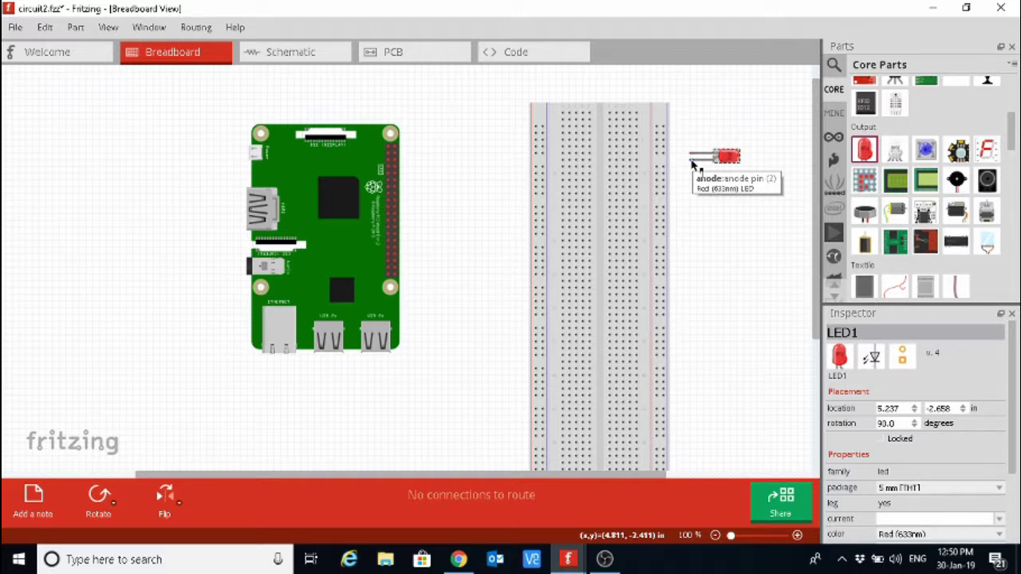
- Plug the first LED into the breadboard at about 3.737, -2.558 in and a second red LED, rotated 90° clockwise, at about 3.737, -2.158 in
left_click_drag(724, 158, 628, 165)
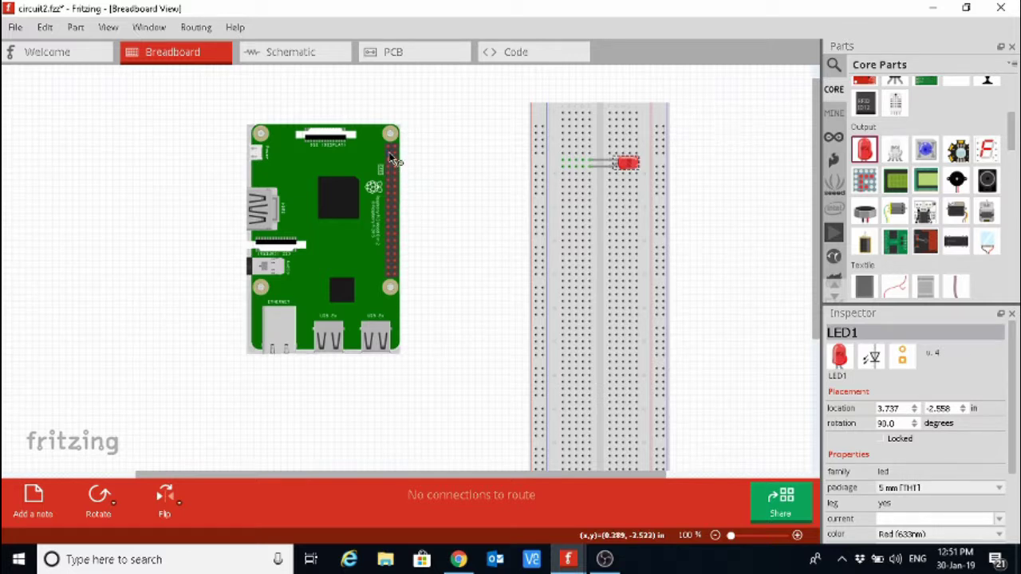
left_click_drag(862, 145, 713, 174)
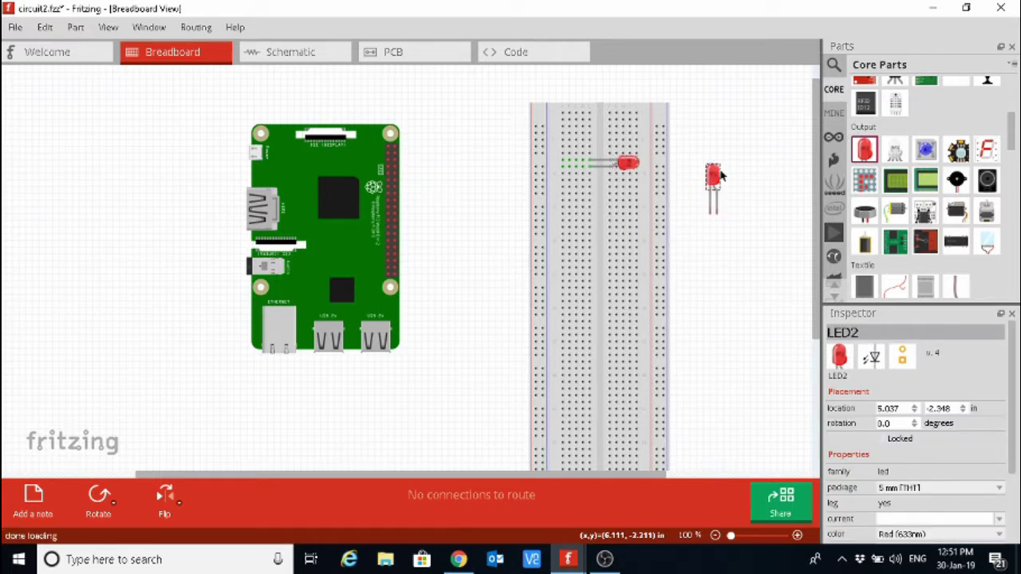
right_click(711, 173)
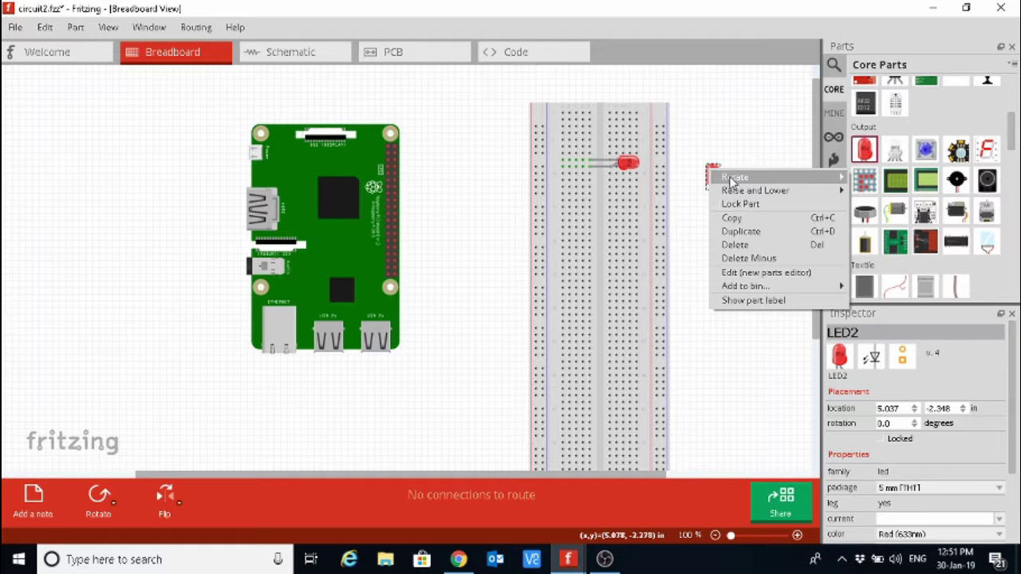
mouse_move(759, 183)
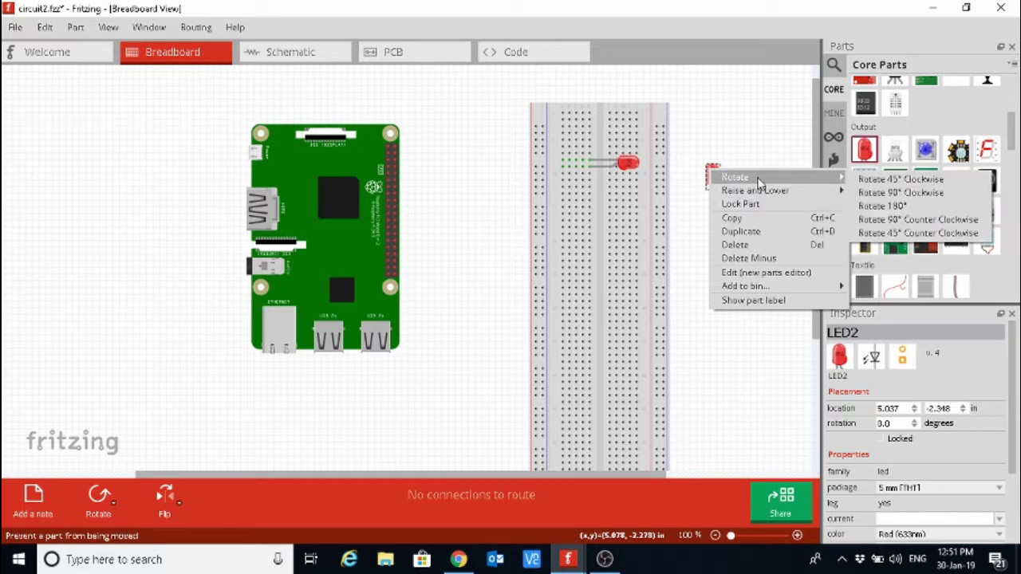
left_click(901, 192)
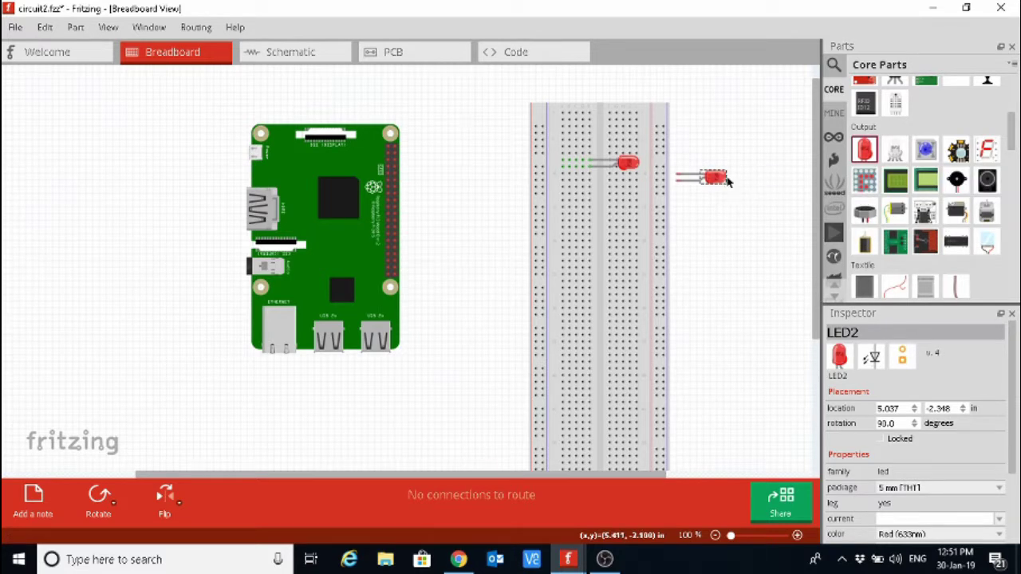
left_click_drag(717, 183, 631, 192)
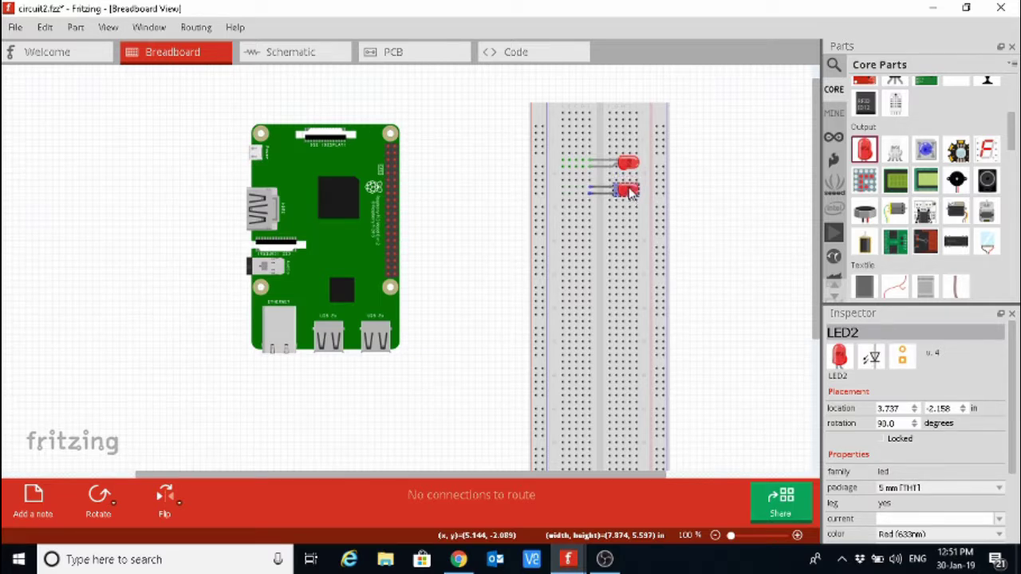
- Move the second LED down to about -1.958 in and plug in a third red LED, rotated 90° clockwise, at about 3.737, -1.358 in
left_click_drag(864, 149, 756, 210)
left_click(628, 197)
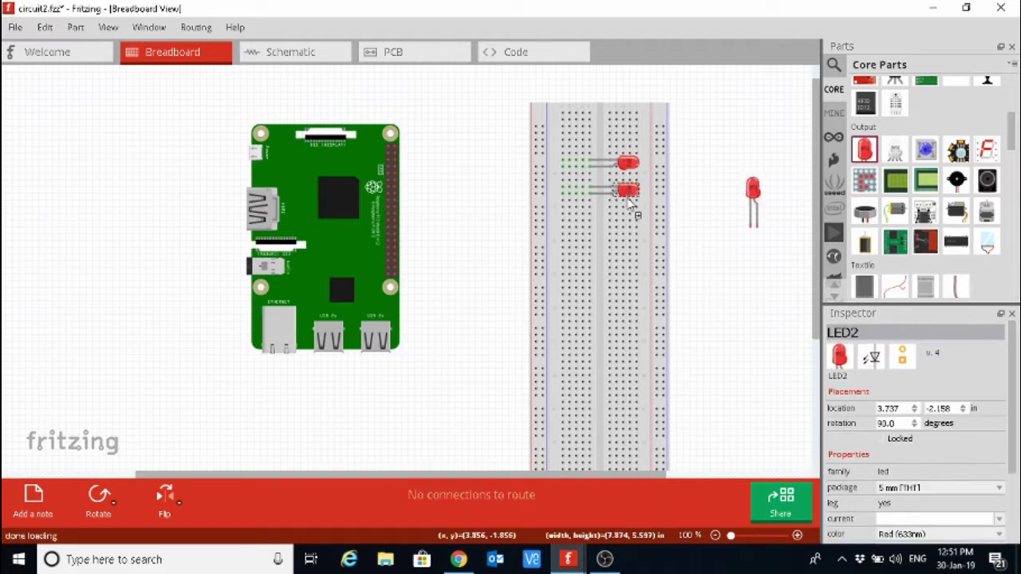
left_click_drag(628, 199, 630, 213)
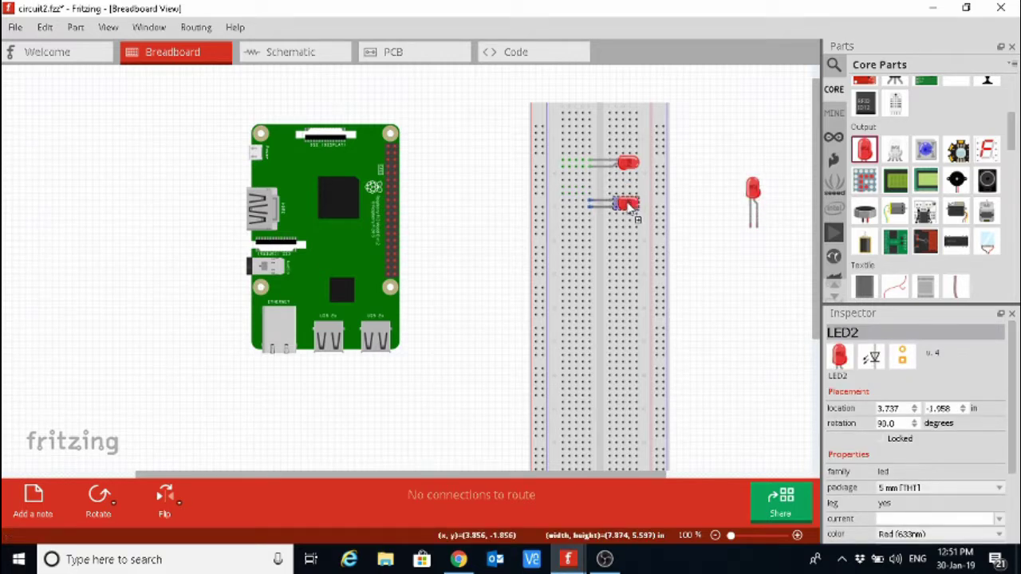
right_click(750, 187)
mouse_move(769, 197)
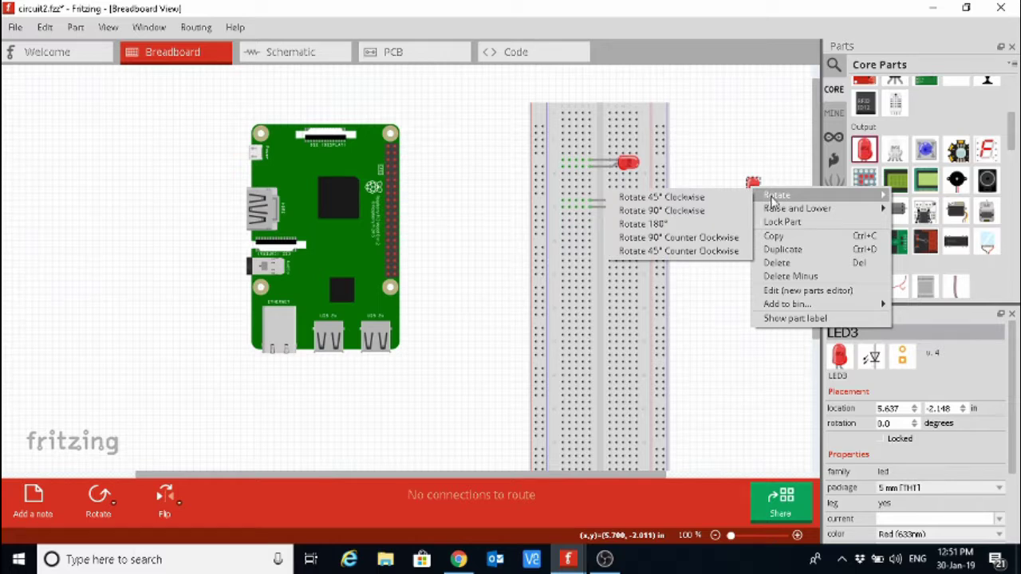
left_click(699, 212)
left_click_drag(758, 195, 628, 246)
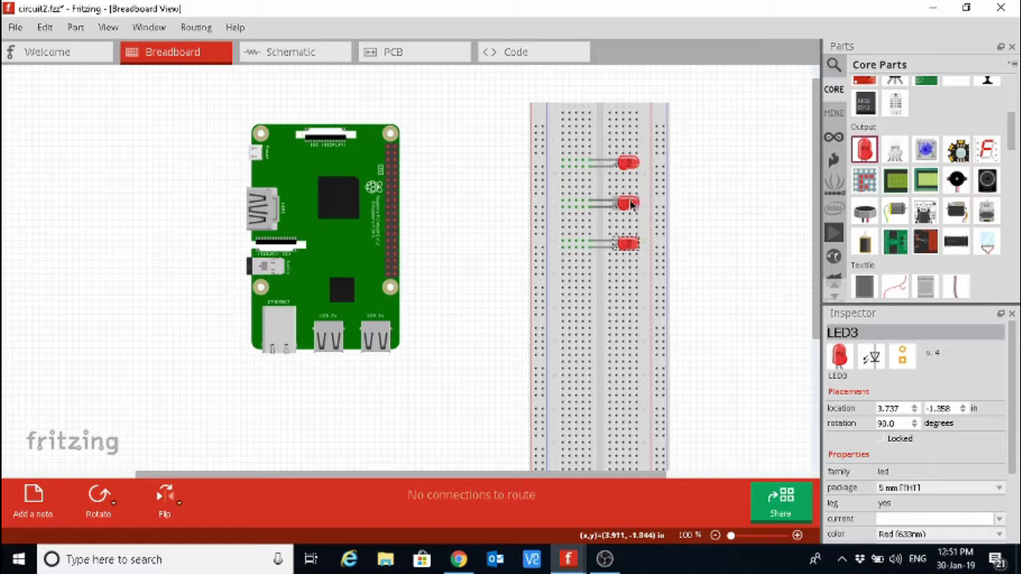
- Set the color of the middle LED on the breadboard to Yellow (595nm)
right_click(630, 205)
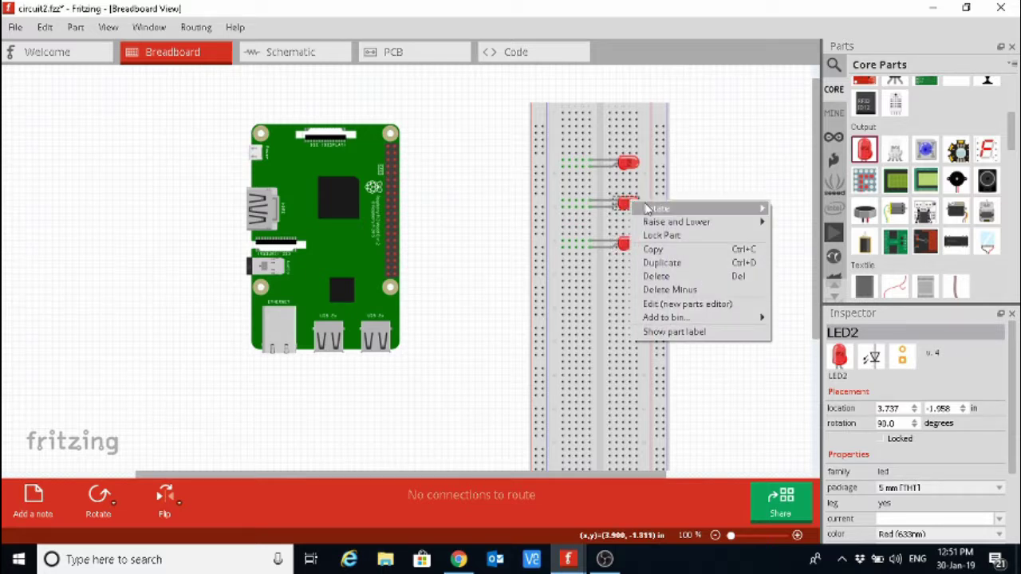
left_click(706, 168)
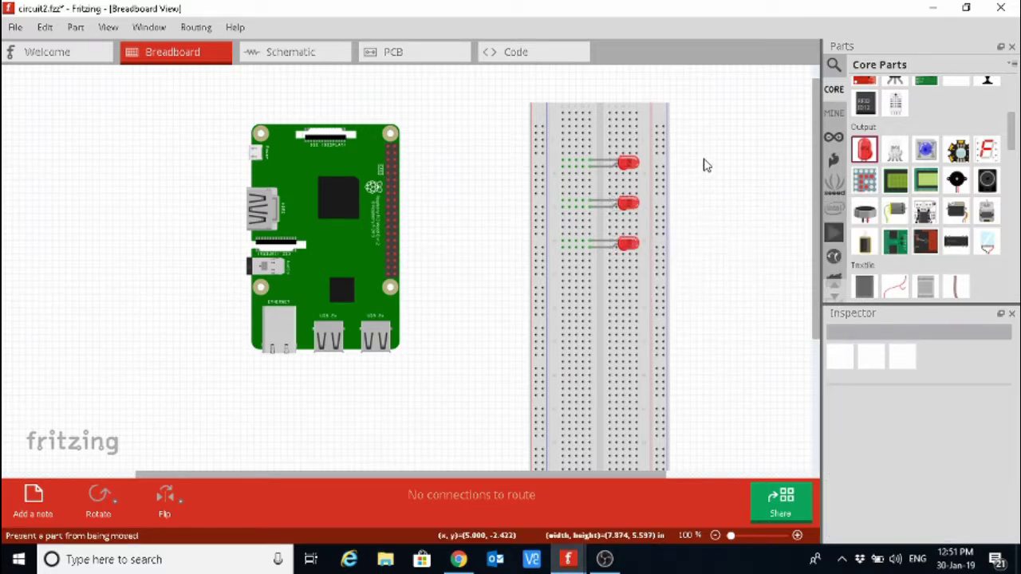
left_click(637, 203)
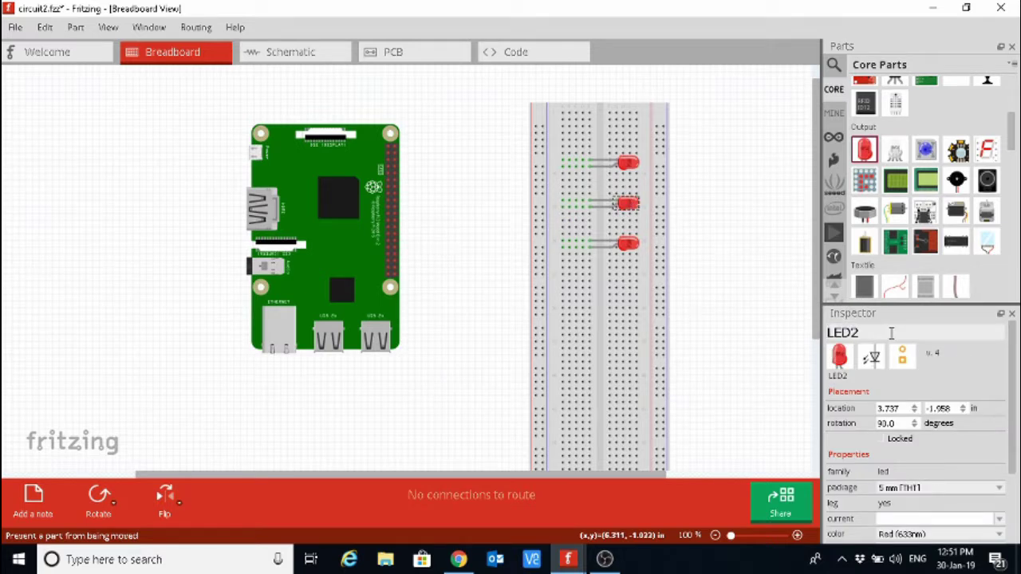
scroll(940, 422, "down", 3)
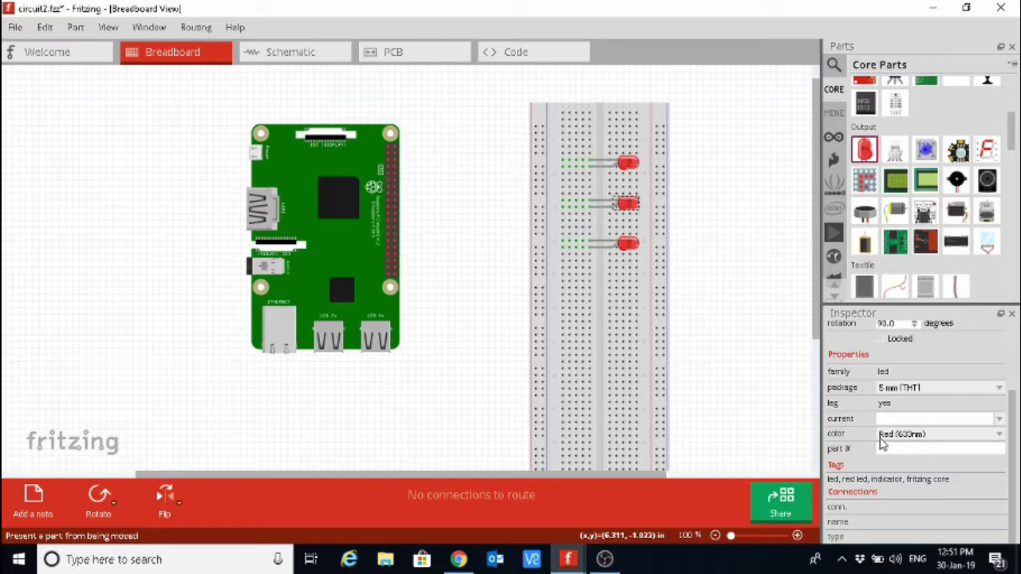
left_click(1000, 435)
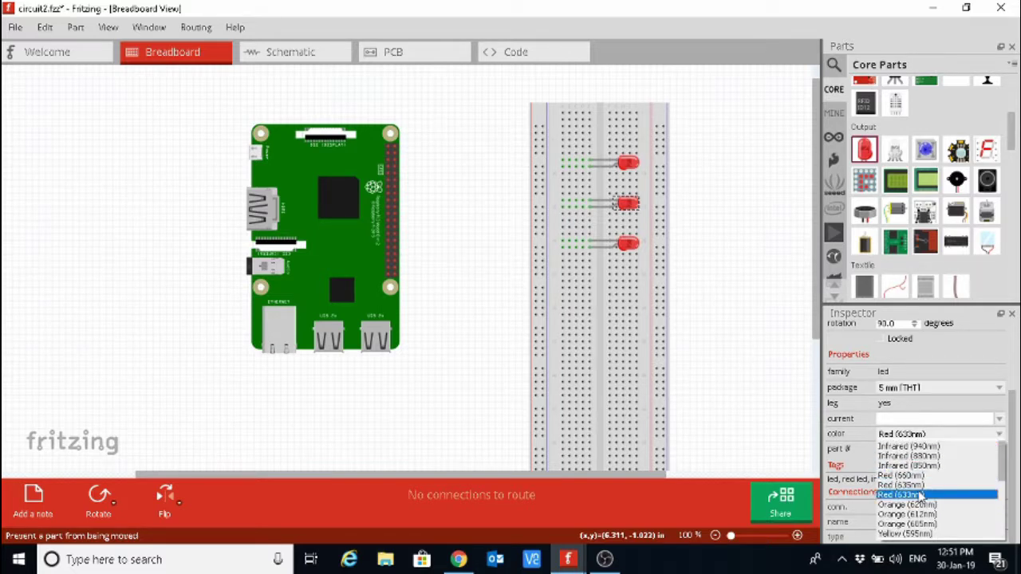
left_click(893, 534)
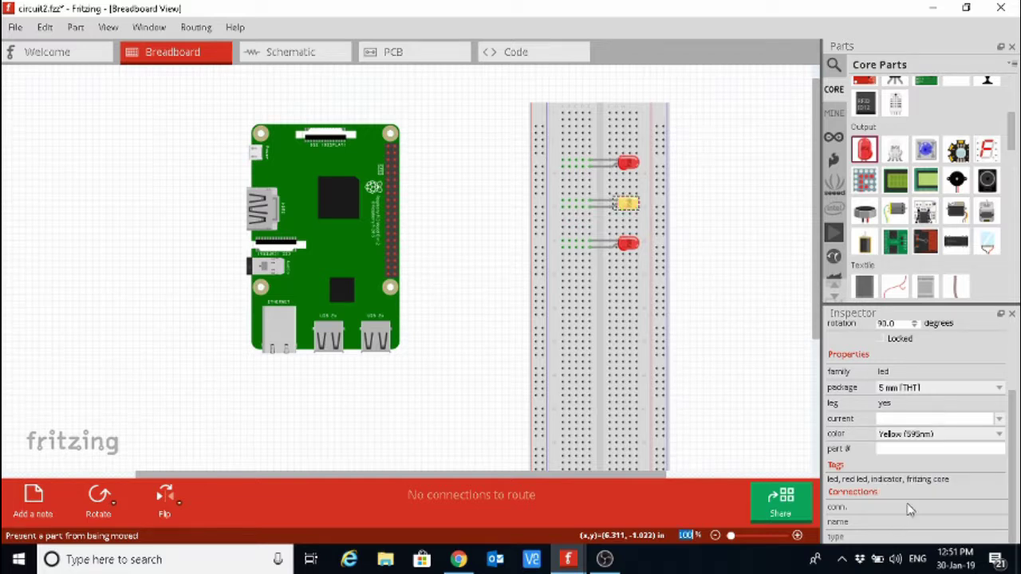
- Set the middle LED's color to Orange (612nm) and deselect the LED
left_click(999, 436)
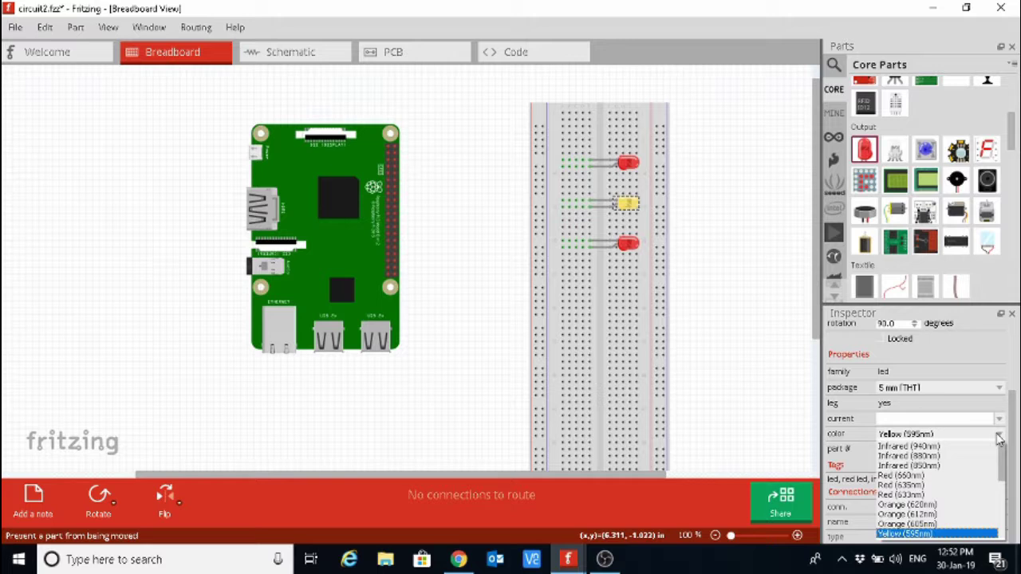
left_click(900, 515)
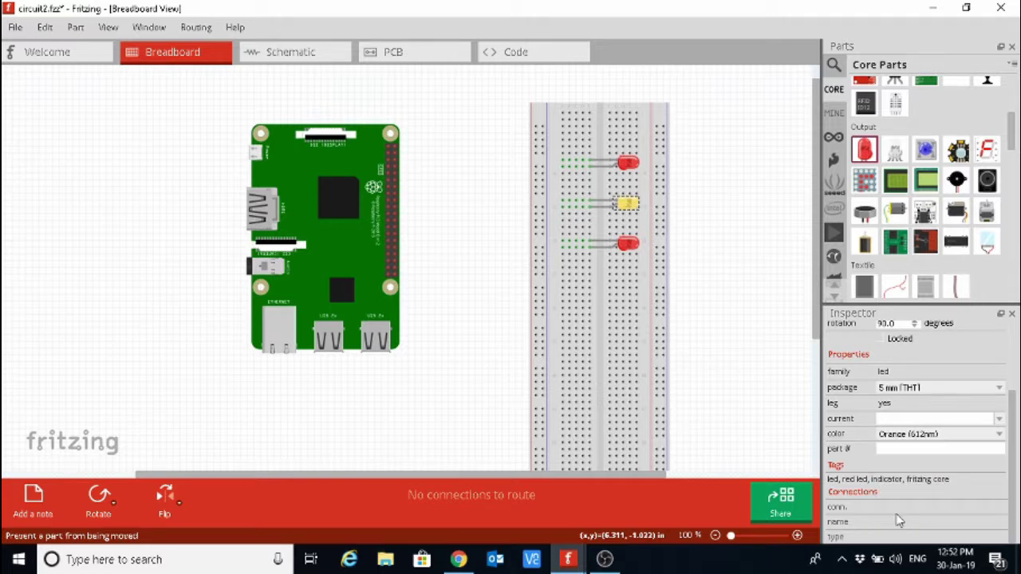
left_click(762, 273)
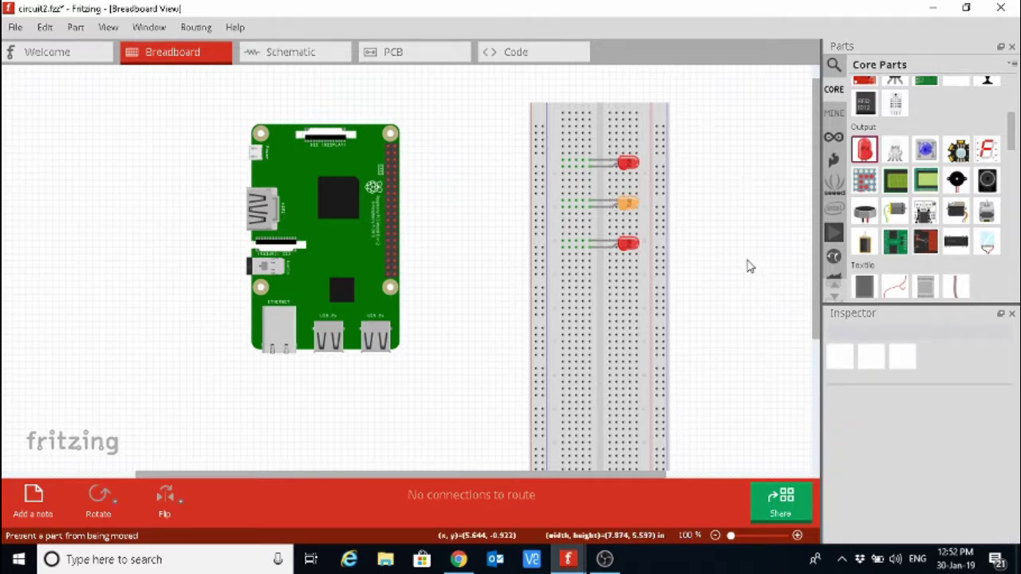
- Set the color of the uppermost LED on the breadboard to Green (570nm) and deselect it
right_click(634, 161)
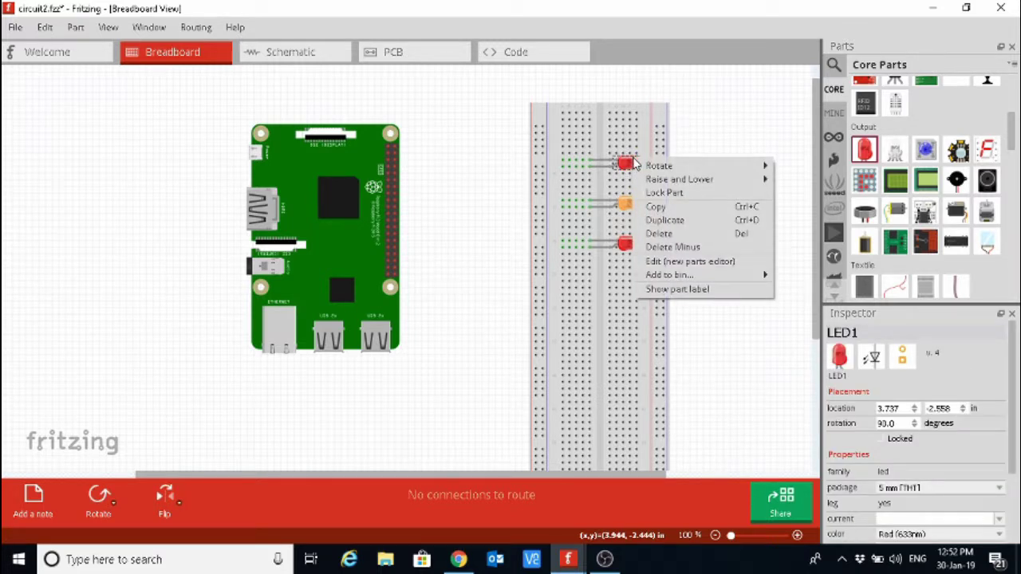
left_click(723, 346)
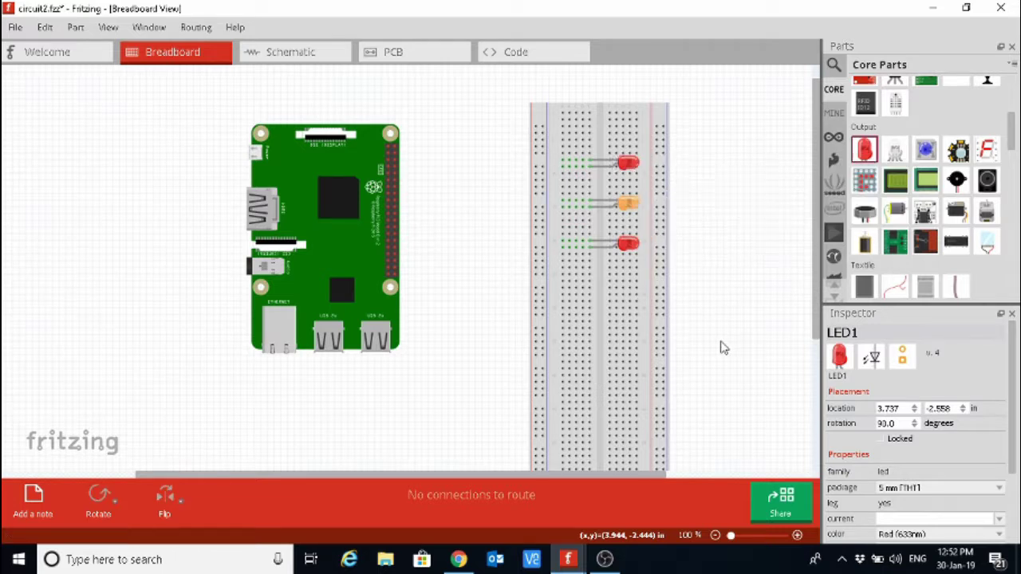
left_click(628, 164)
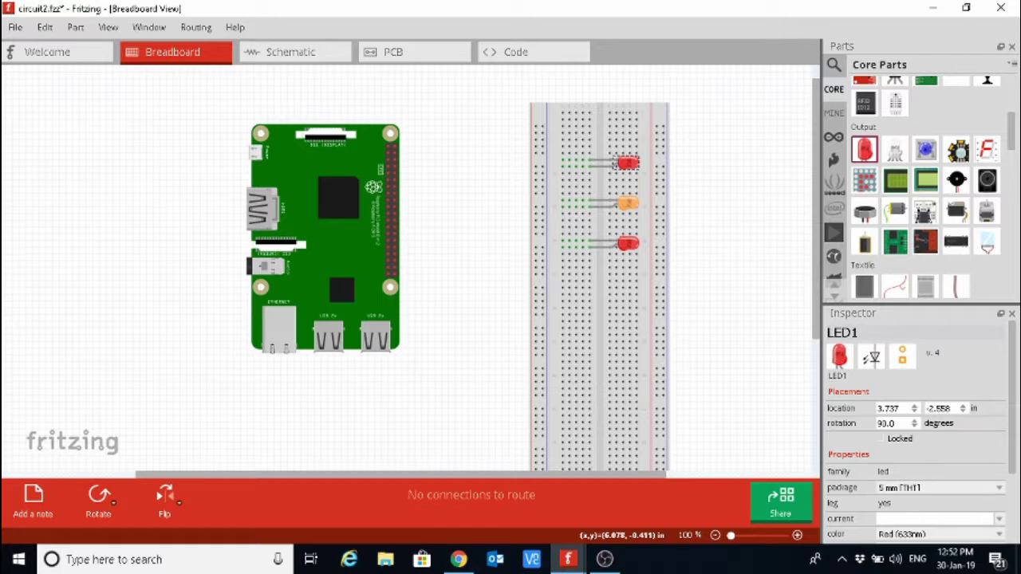
left_click_drag(1012, 396, 1013, 436)
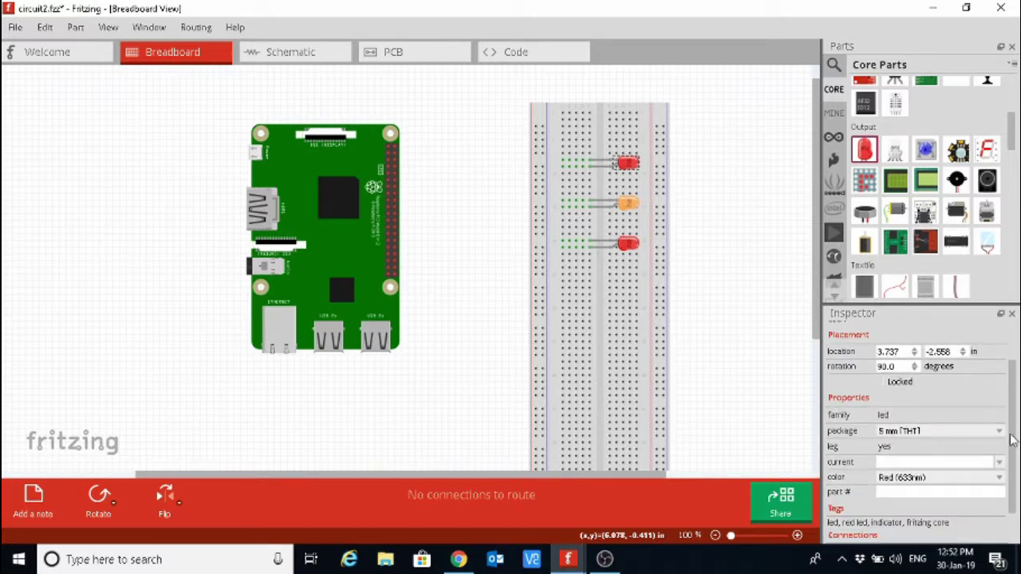
left_click(1000, 477)
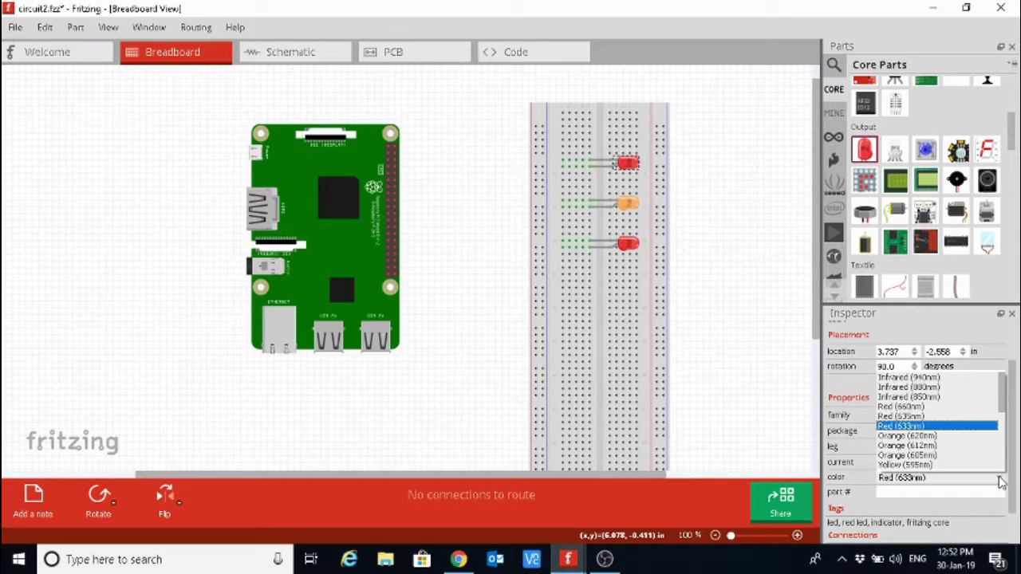
left_click_drag(1003, 413, 1004, 451)
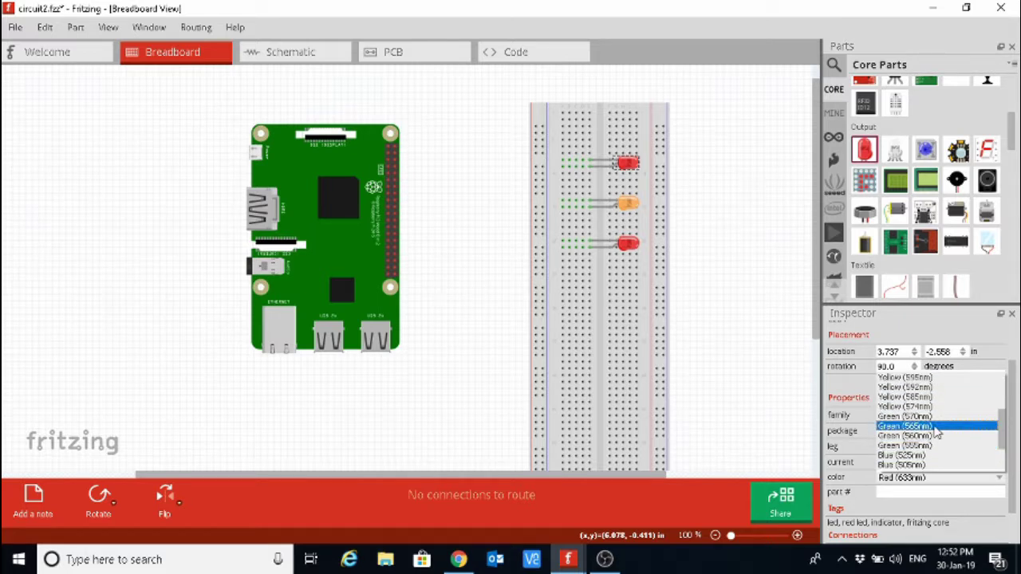
left_click(891, 417)
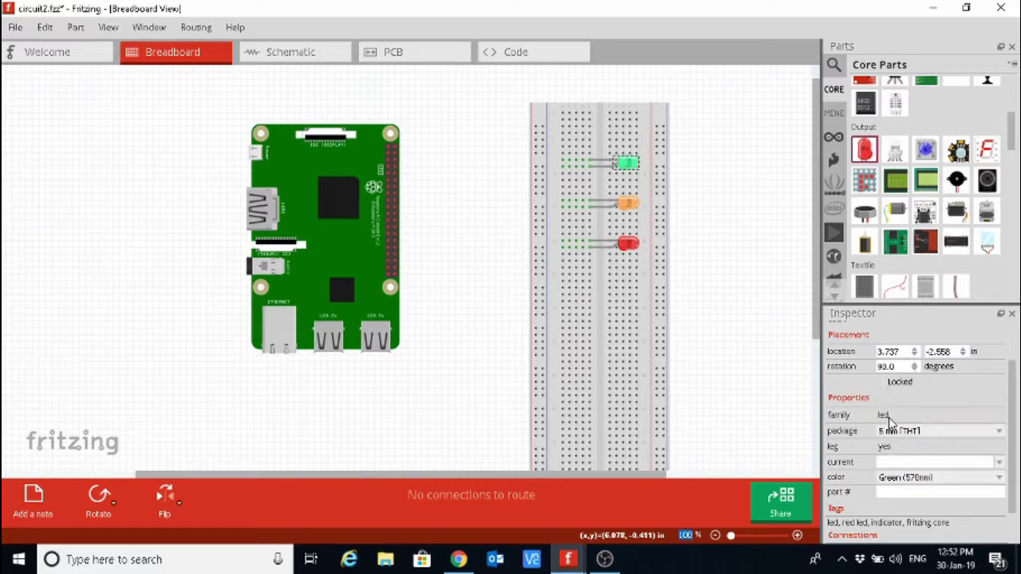
left_click(739, 278)
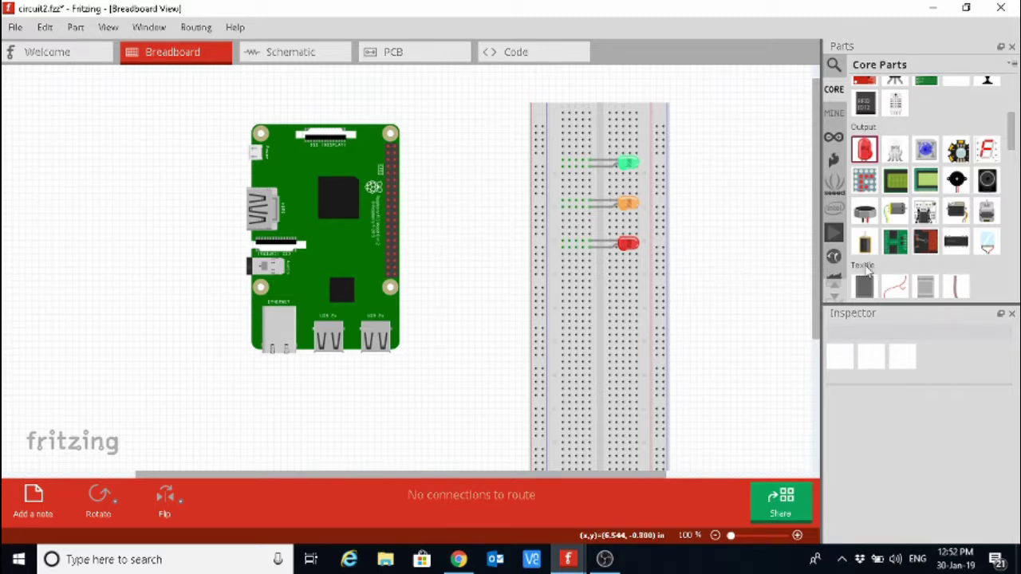
- Place a 220 Ω resistor between the left power rail and the green LED's row, aligning the LED at about 3.737, -2.658 in
mouse_move(872, 222)
left_click_drag(1015, 146, 1016, 112)
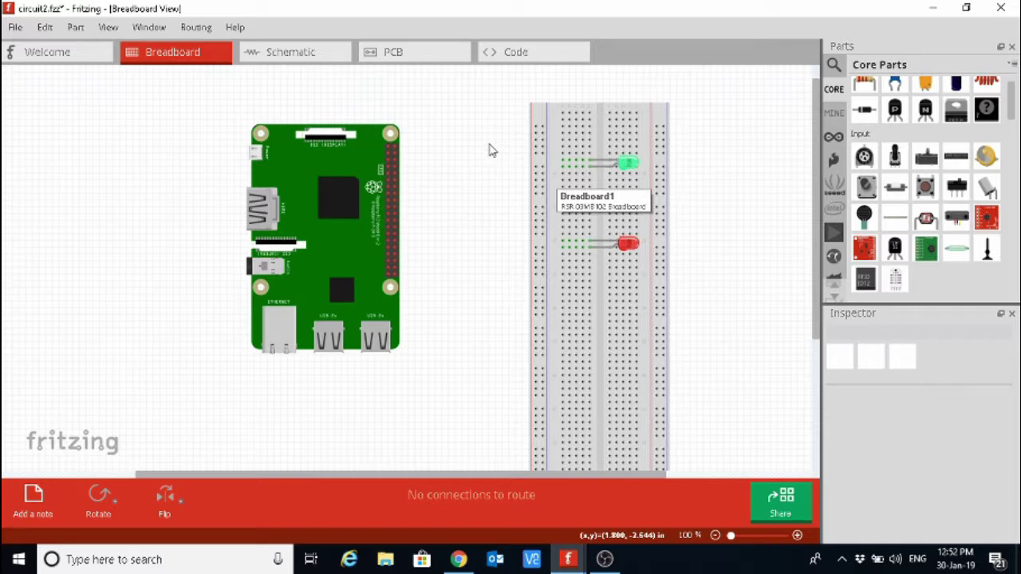
left_click(866, 86)
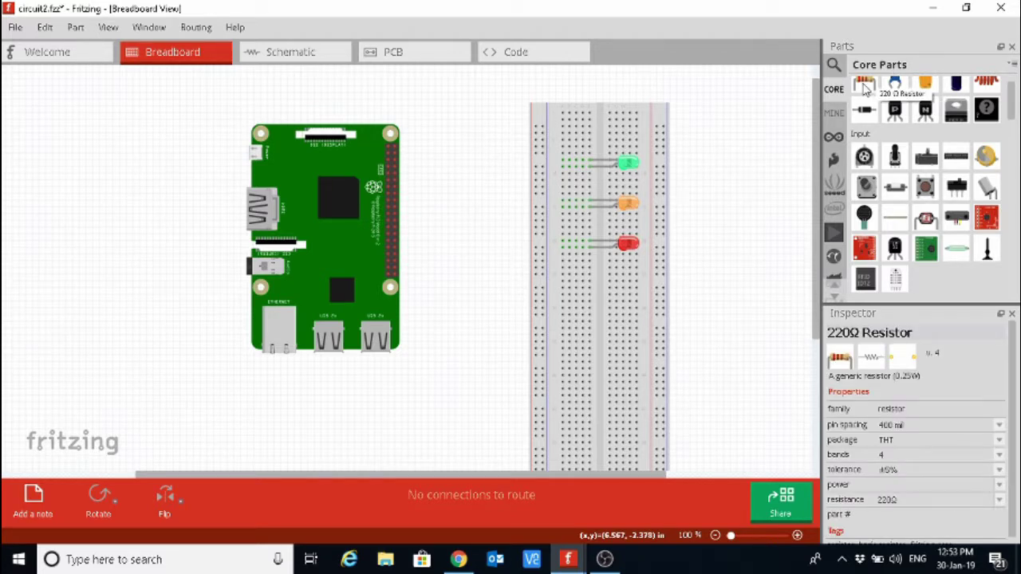
left_click(865, 88)
left_click_drag(866, 88, 559, 170)
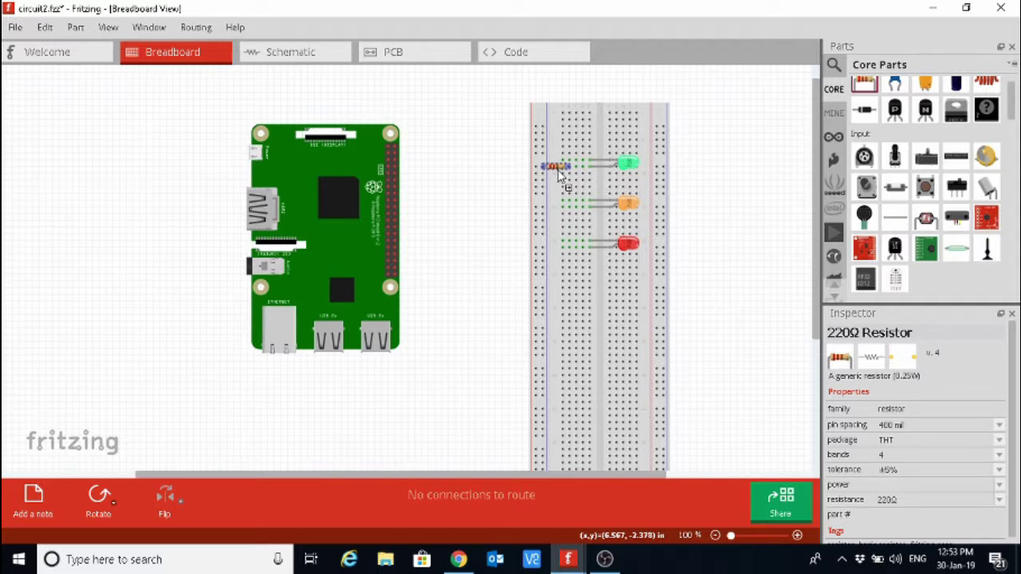
left_click_drag(558, 169, 569, 139)
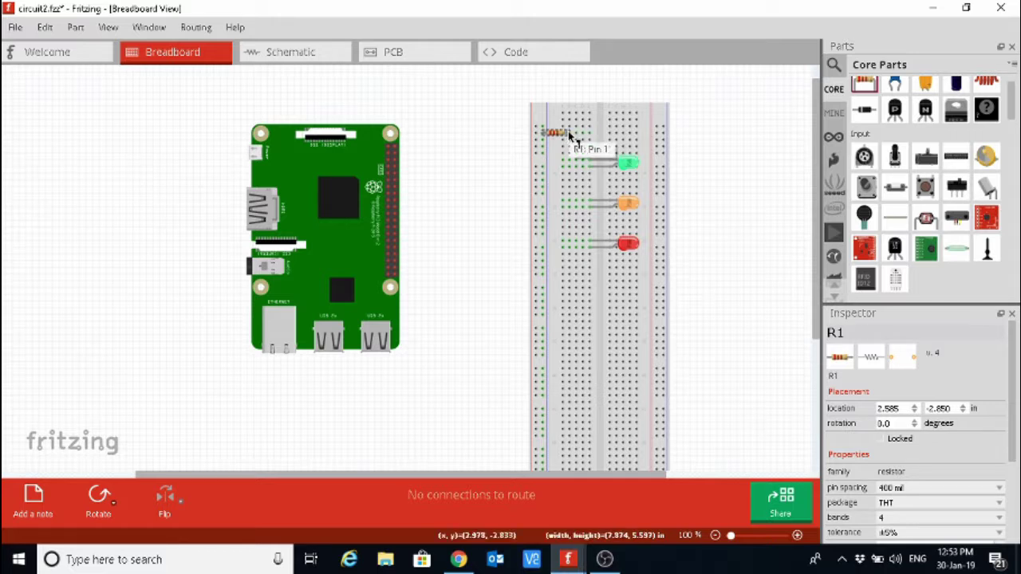
left_click_drag(554, 131, 562, 158)
left_click(625, 164)
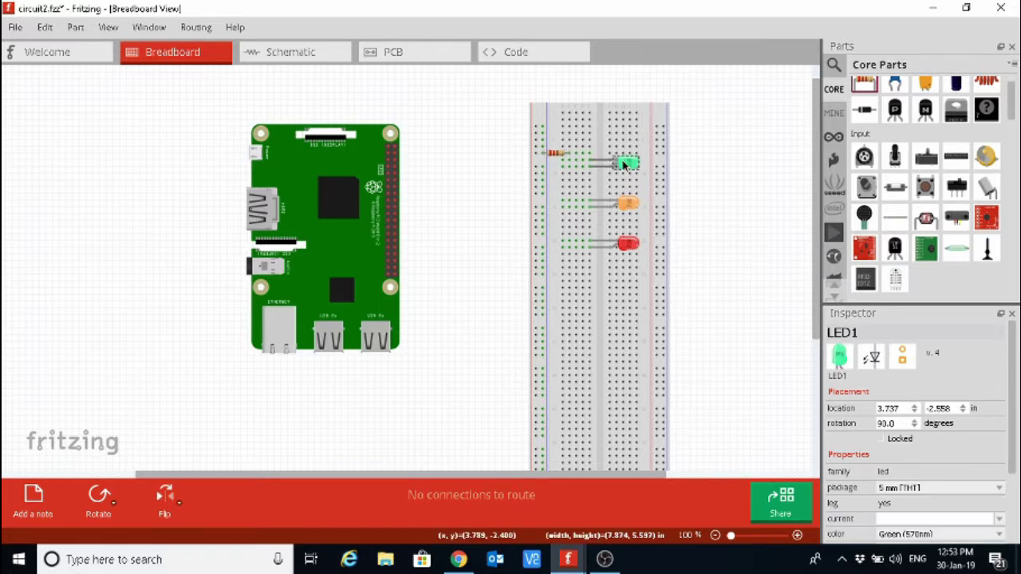
left_click_drag(626, 163, 628, 157)
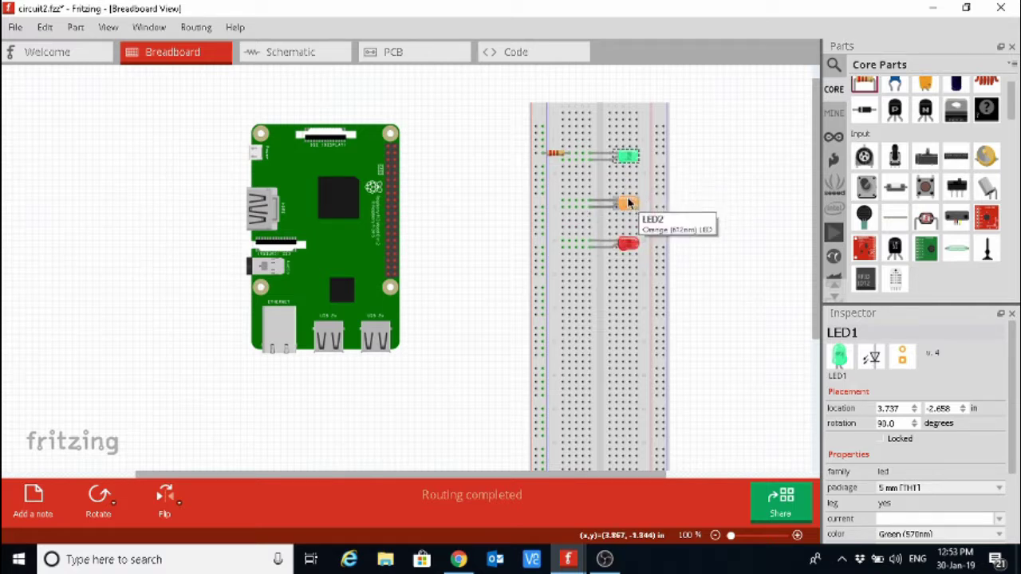
- Move the orange LED up one row and place a second 220 Ω resistor from the left rail to its row, at about 2.585, -1.950 in
left_click_drag(627, 206, 628, 199)
left_click(866, 88)
left_click_drag(866, 87, 560, 200)
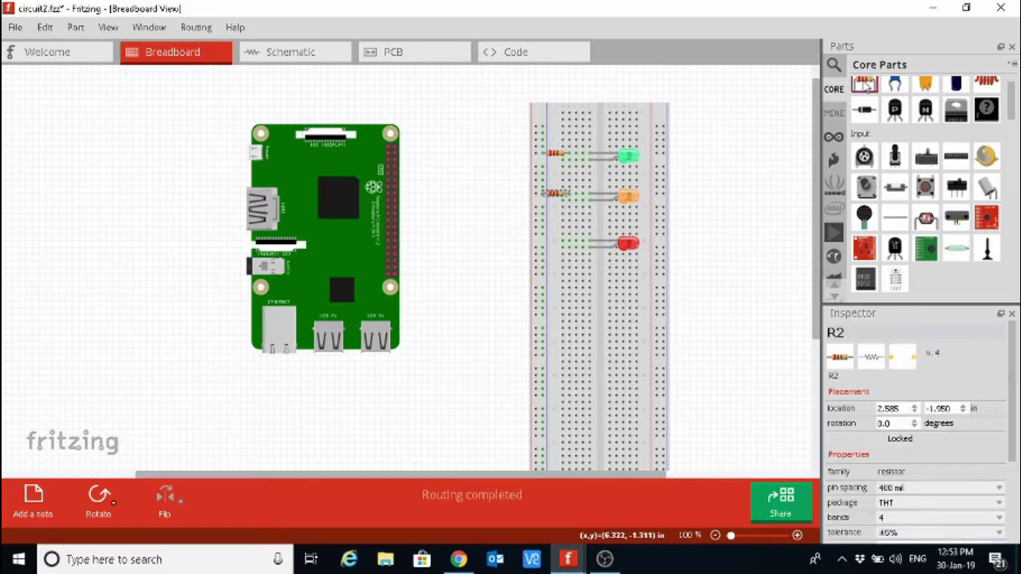
- Move the red LED up one row and place a third 220 Ω resistor from the left rail to its row, at about 2.585, -1.350 in
left_click_drag(864, 83, 777, 163)
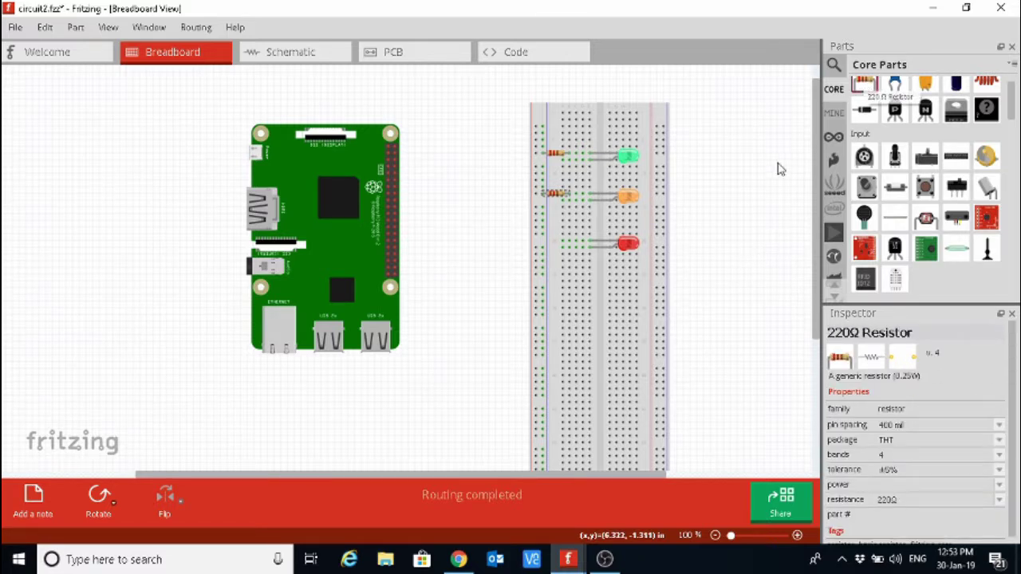
left_click(629, 244)
left_click_drag(630, 244, 633, 245)
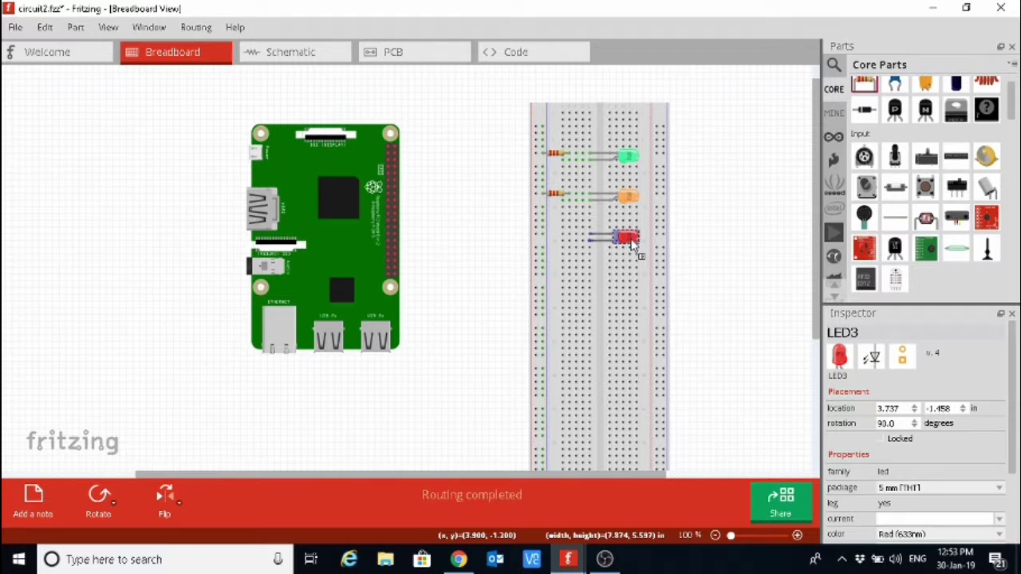
left_click_drag(862, 90, 559, 238)
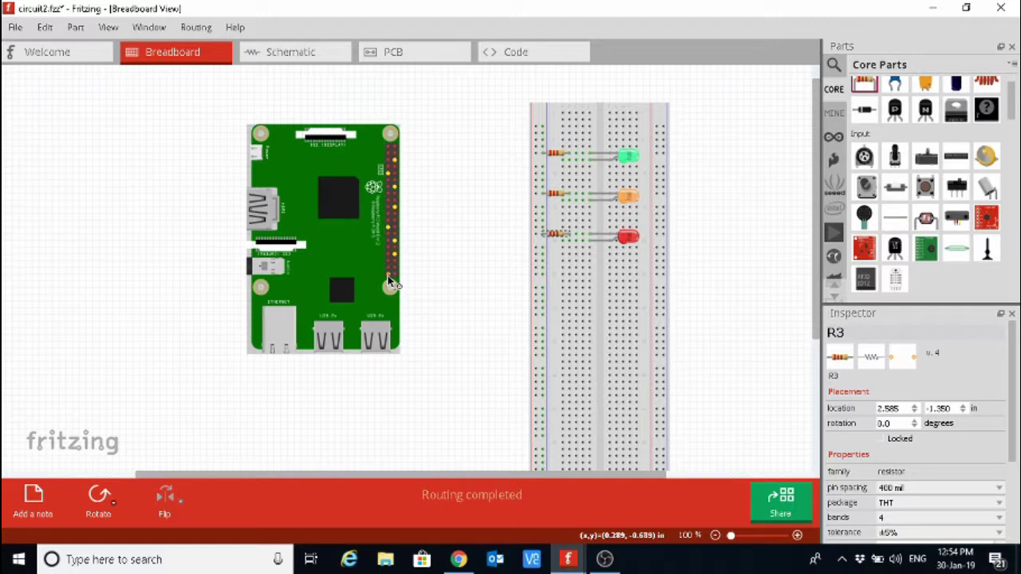
- Wire the Raspberry Pi's GND (20) pin to the breadboard's left power rail below the red LED's resistor and color the wire black
left_click_drag(388, 277, 389, 276)
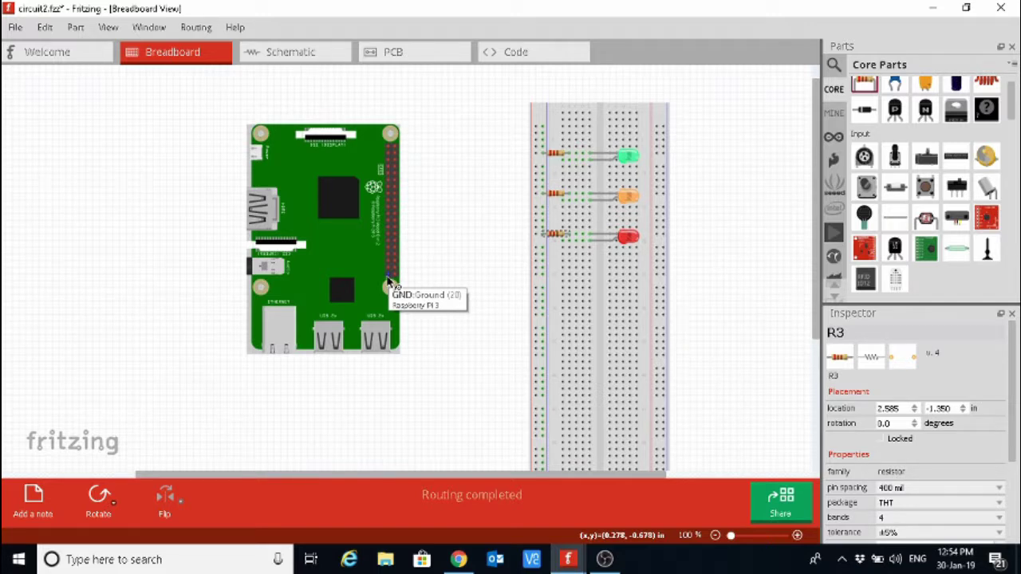
left_click_drag(389, 283, 543, 276)
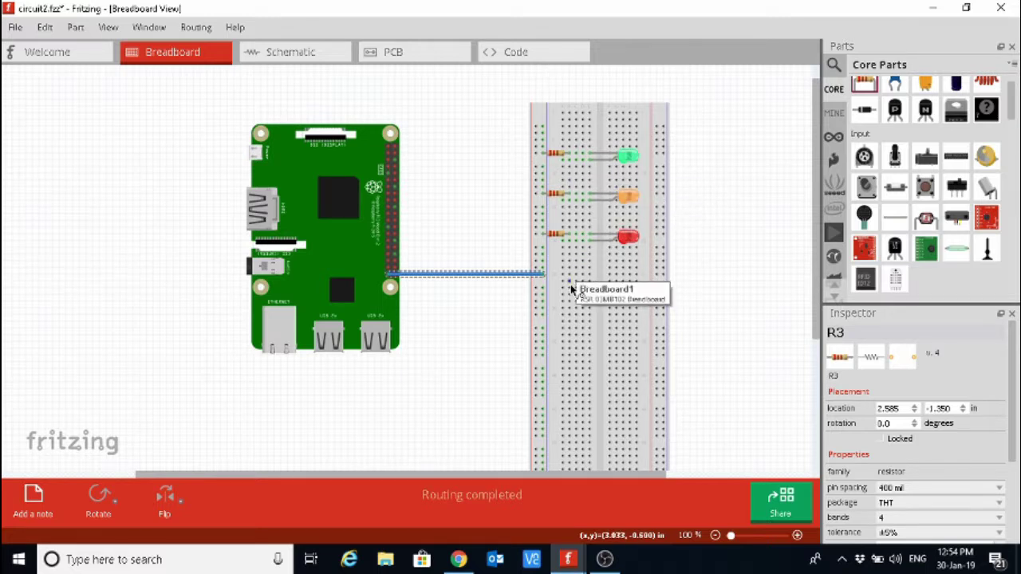
left_click(471, 276)
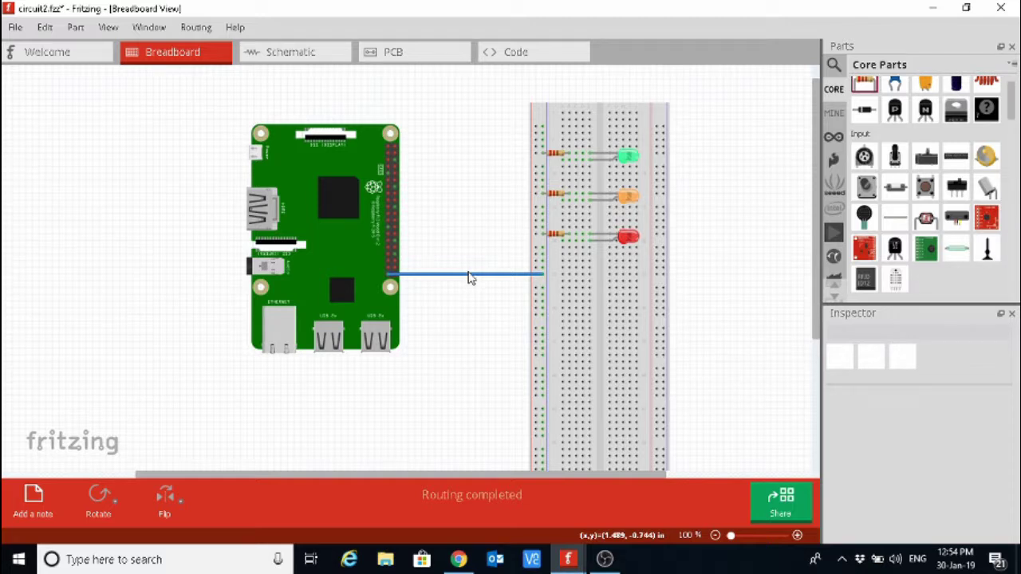
right_click(470, 276)
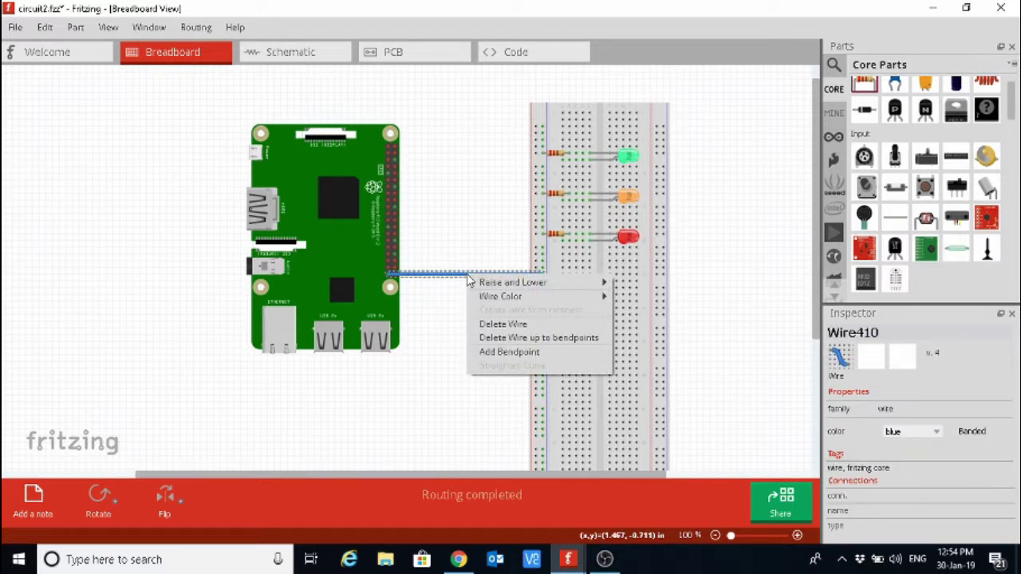
mouse_move(598, 297)
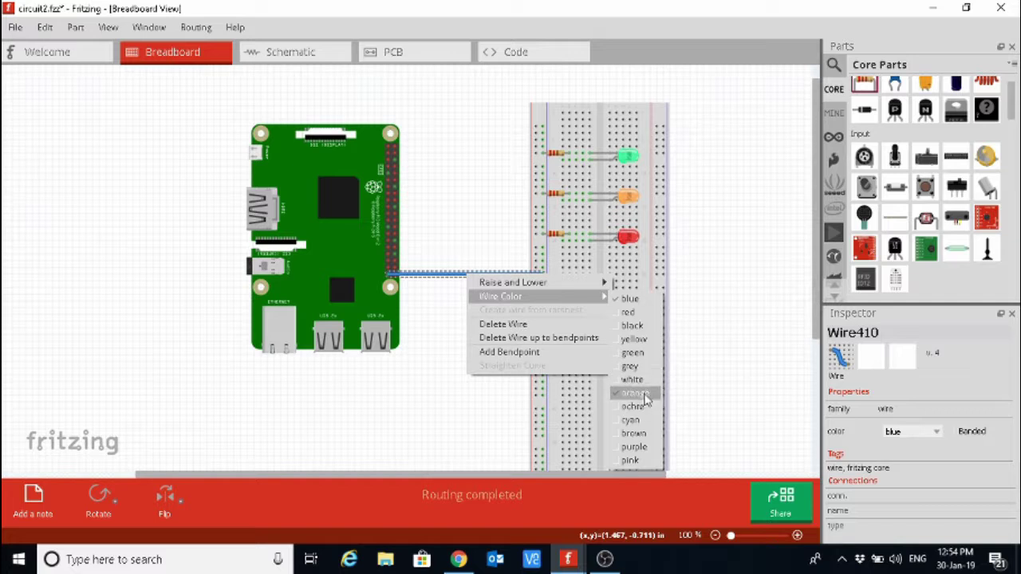
left_click(635, 326)
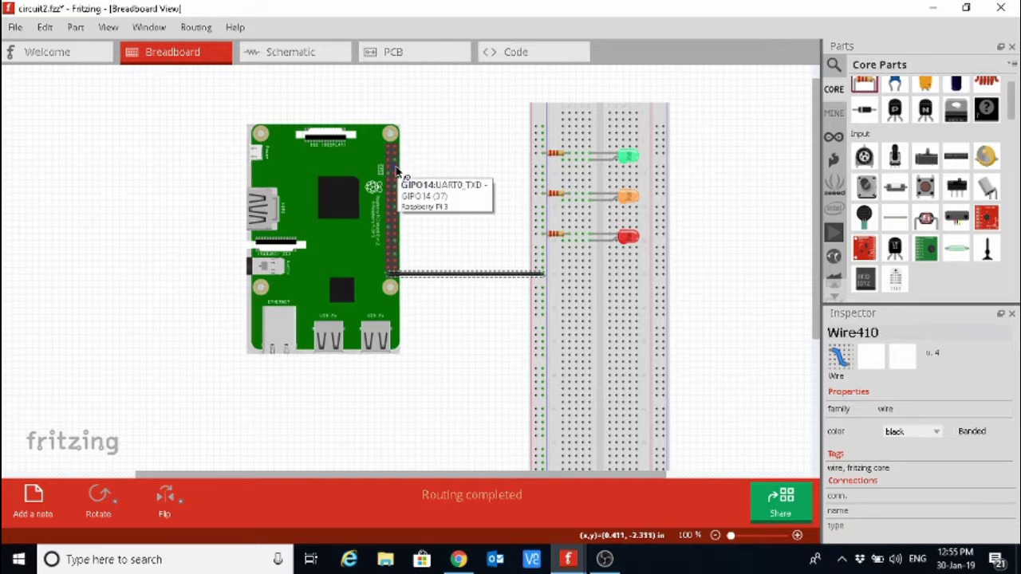
- Wire pin GIPO14 (37) to the free leg row of the green LED and set the wire color to blue
left_click_drag(397, 170, 563, 166)
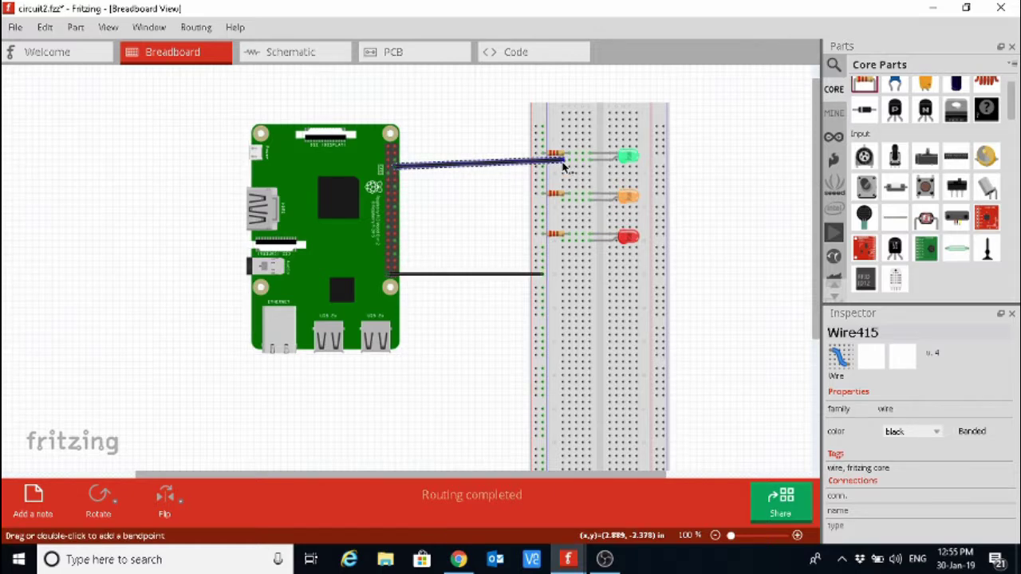
right_click(481, 167)
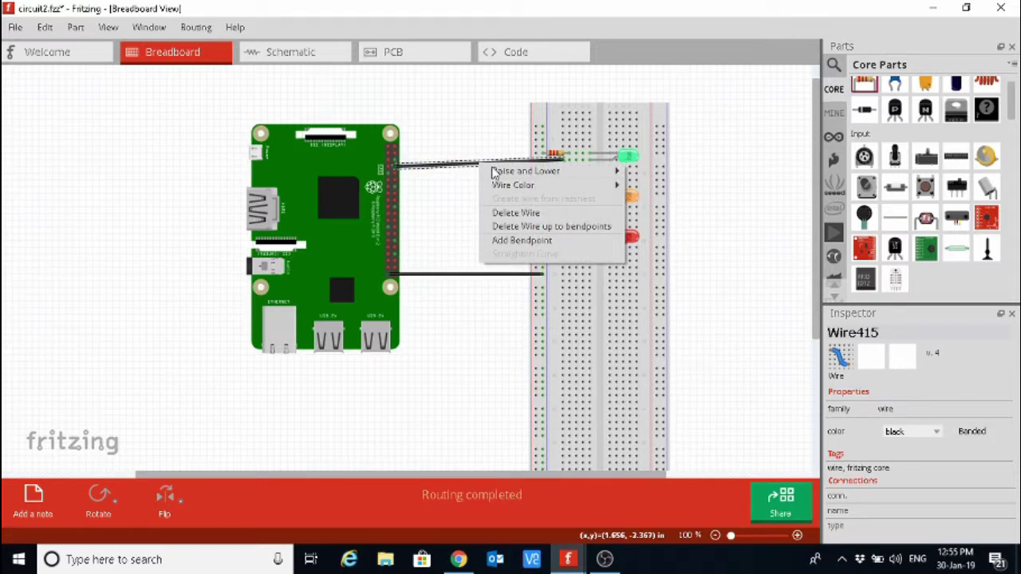
mouse_move(558, 185)
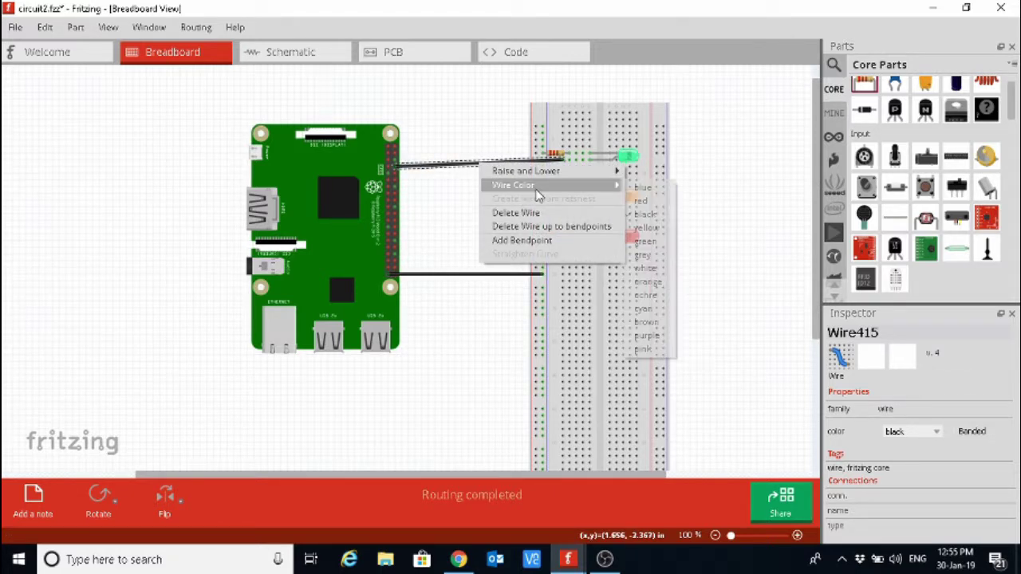
left_click(645, 190)
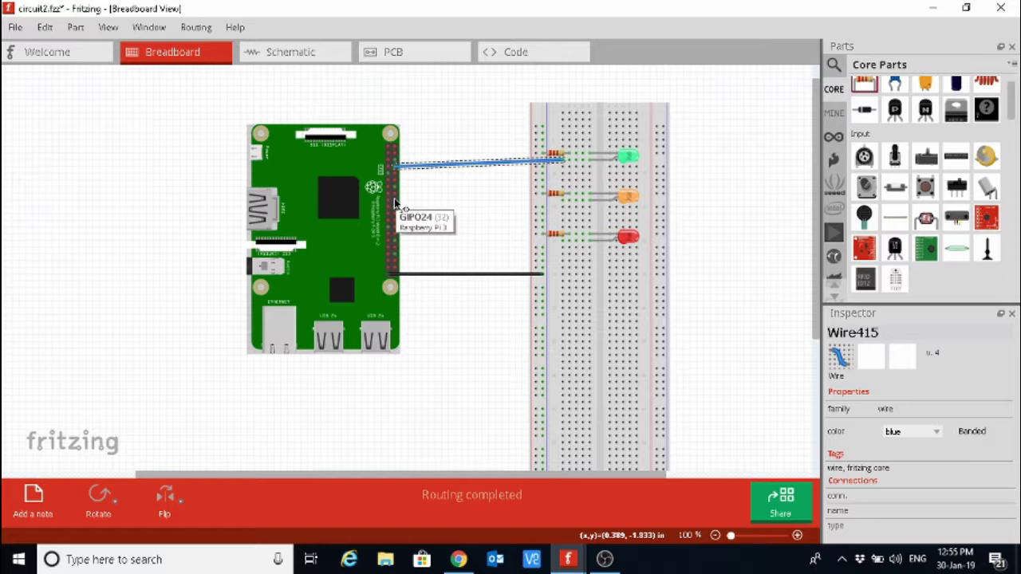
- Wire pin GIPO24 (32) to the free leg row of the orange LED and set the wire color to yellow
left_click_drag(395, 204, 564, 206)
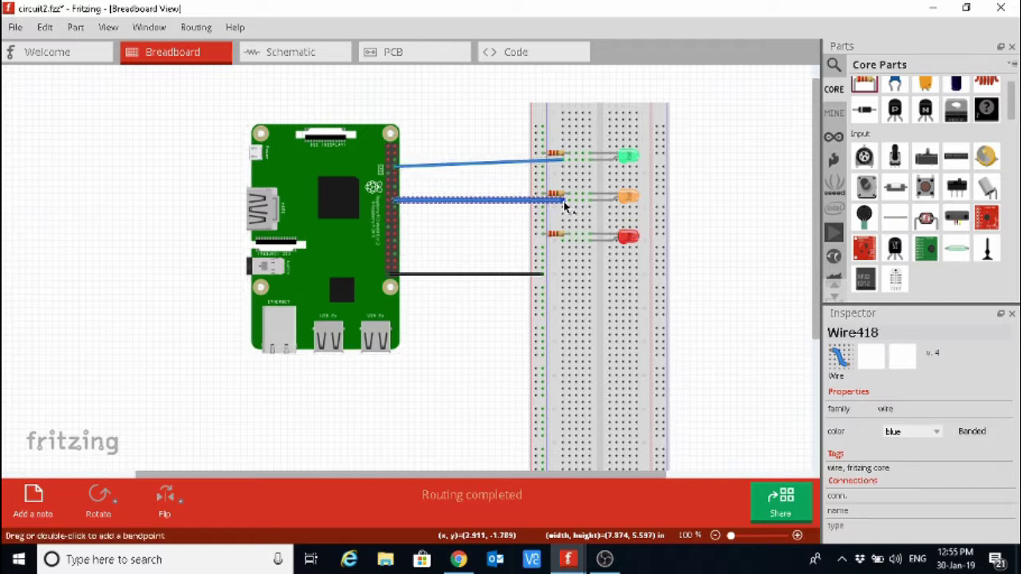
left_click(501, 205)
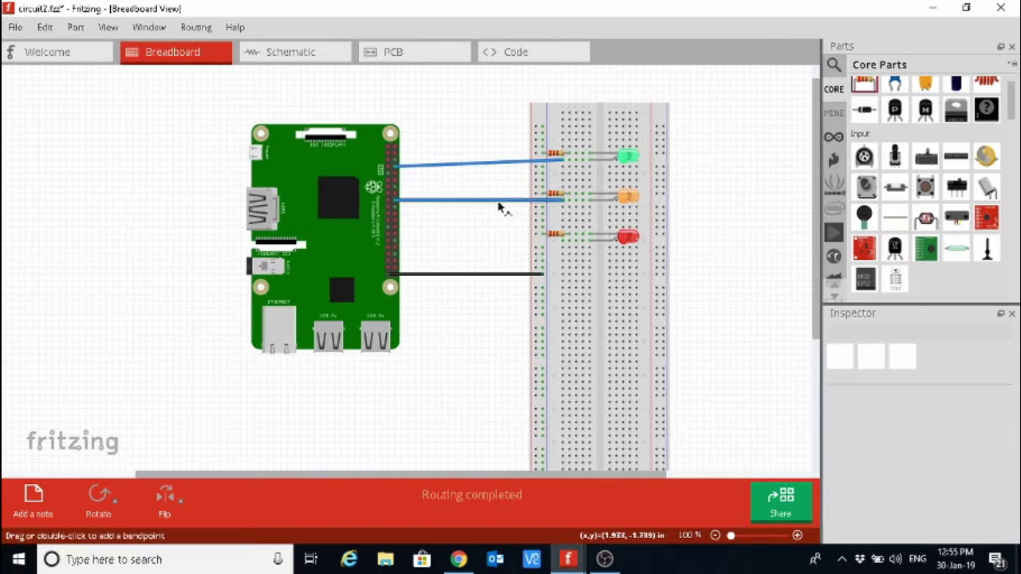
right_click(501, 205)
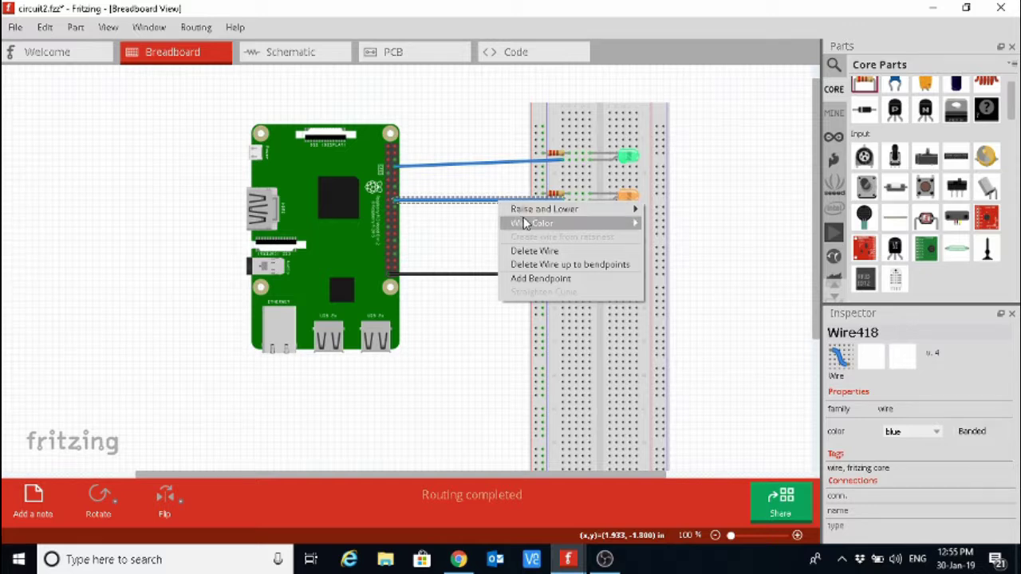
mouse_move(526, 223)
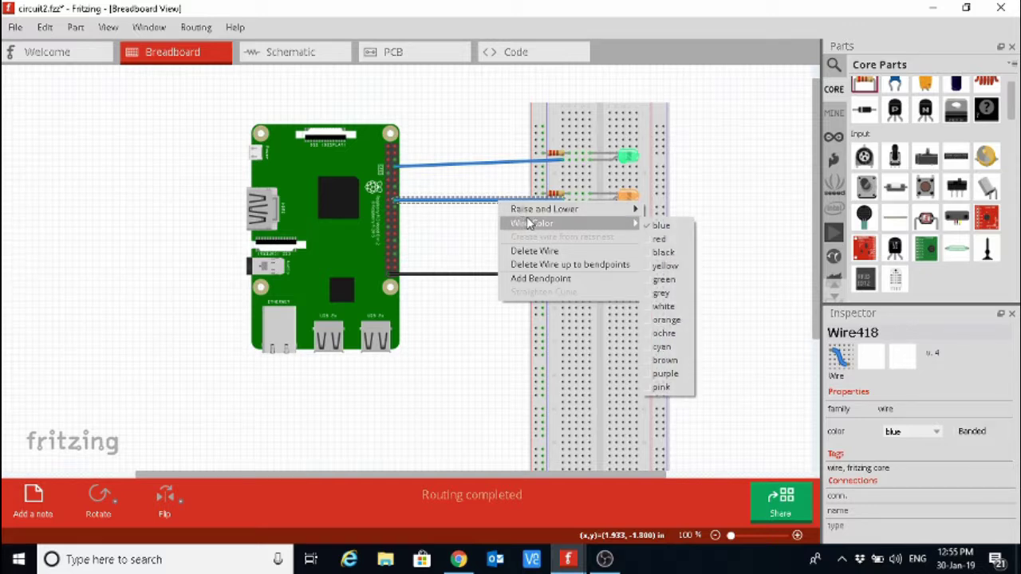
left_click(668, 266)
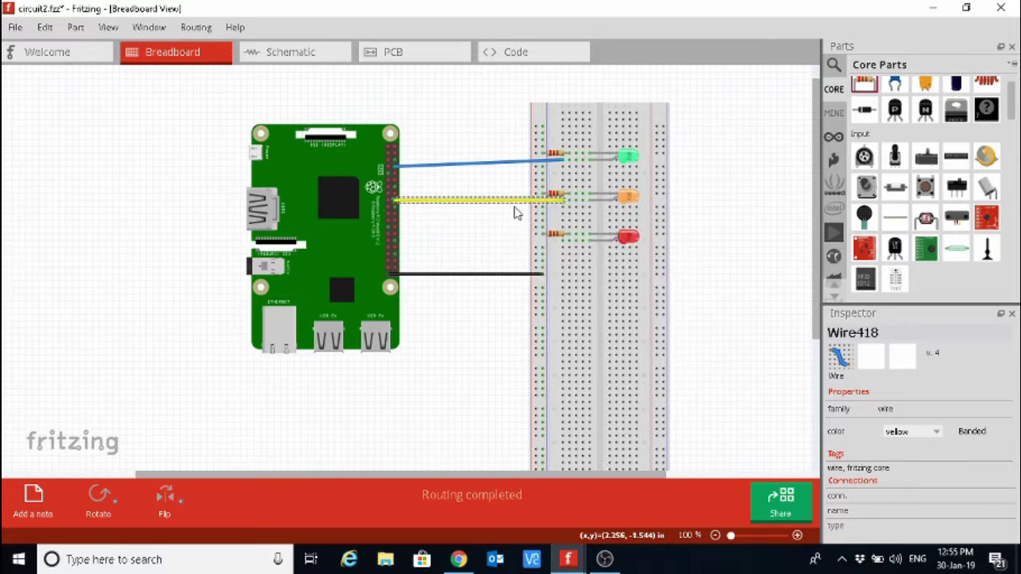
- Set the color of the wire between GIPO14 and the green LED's row to green
right_click(482, 167)
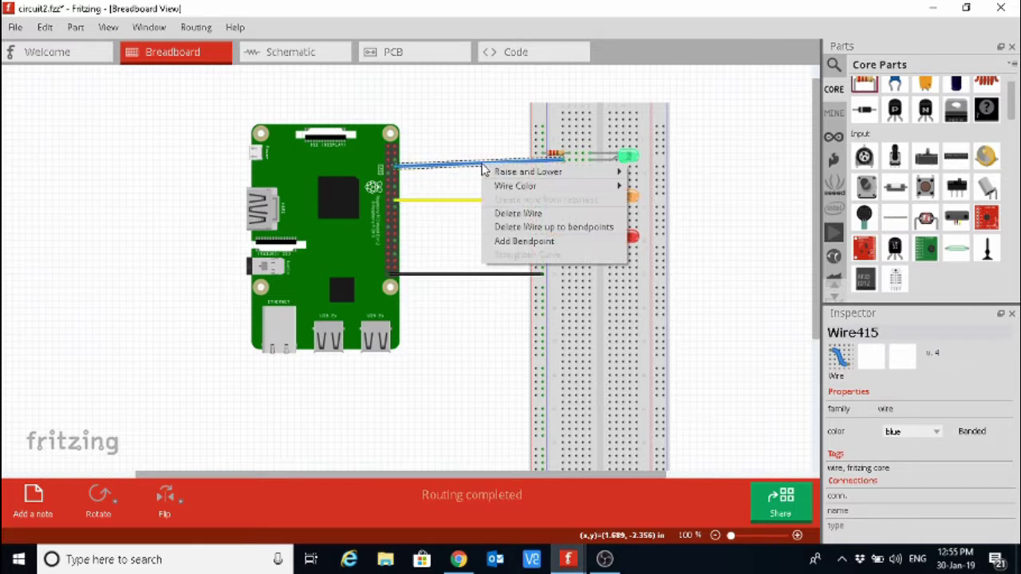
mouse_move(558, 186)
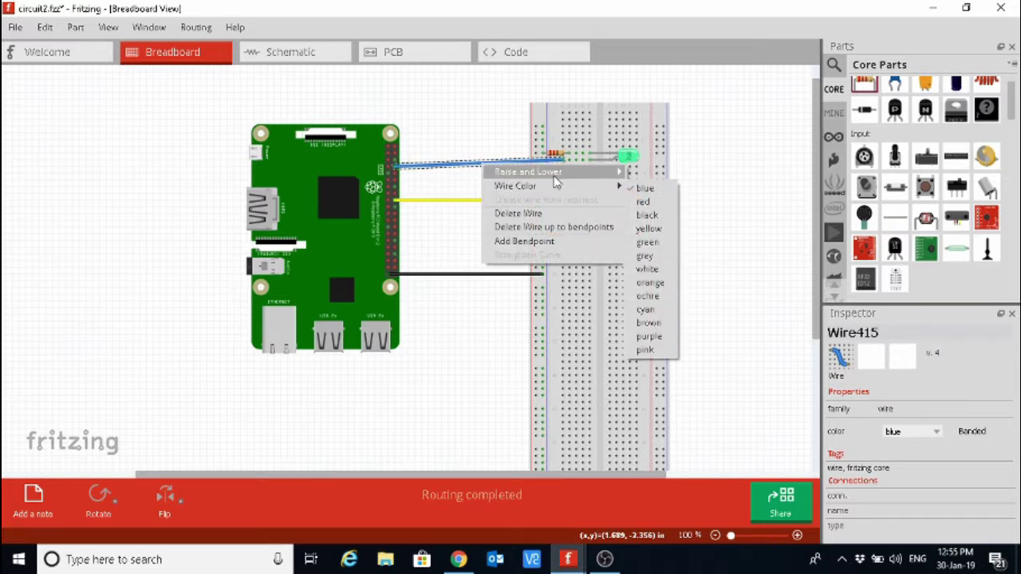
left_click(653, 242)
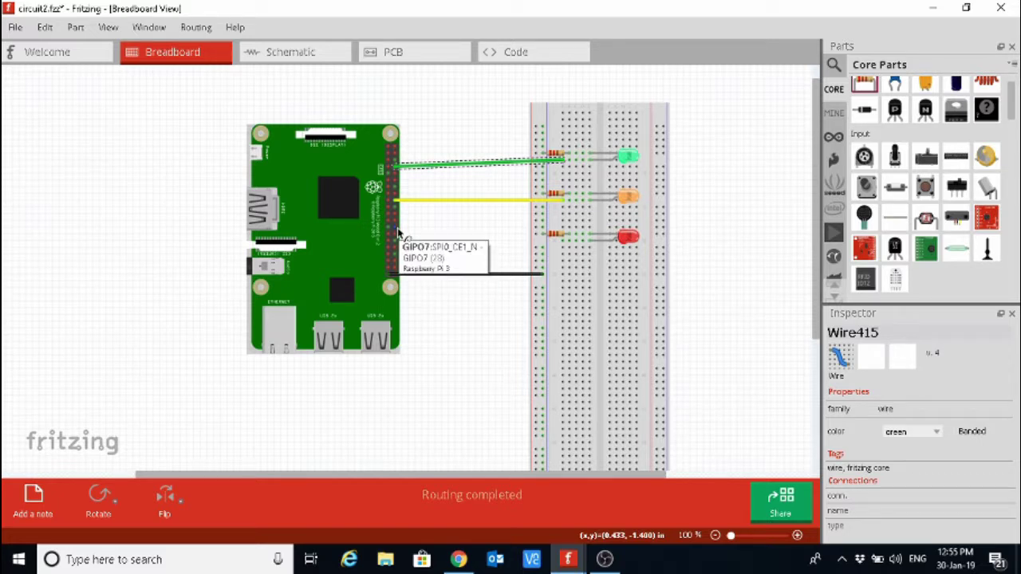
- Delete the stray wire started at GIPO7 and wire pin GIPO12 (25) to the free leg row of the red LED
left_click_drag(398, 231, 443, 231)
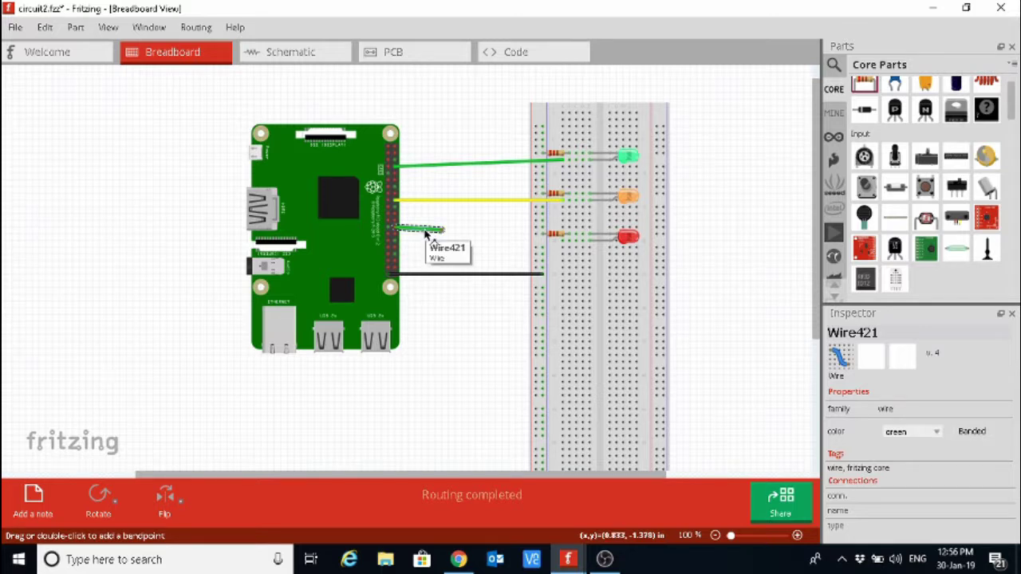
key("Delete")
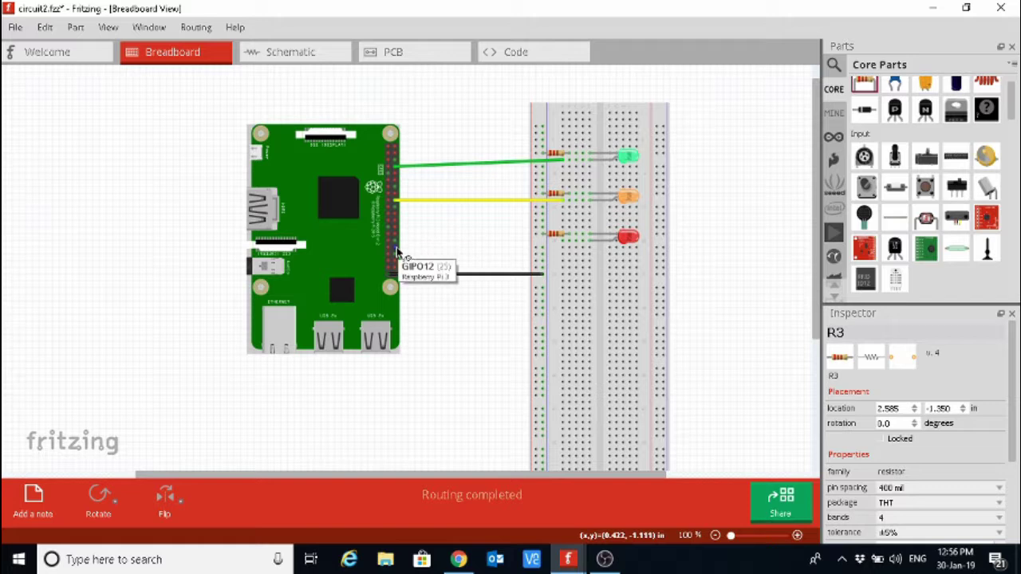
left_click_drag(397, 252, 563, 247)
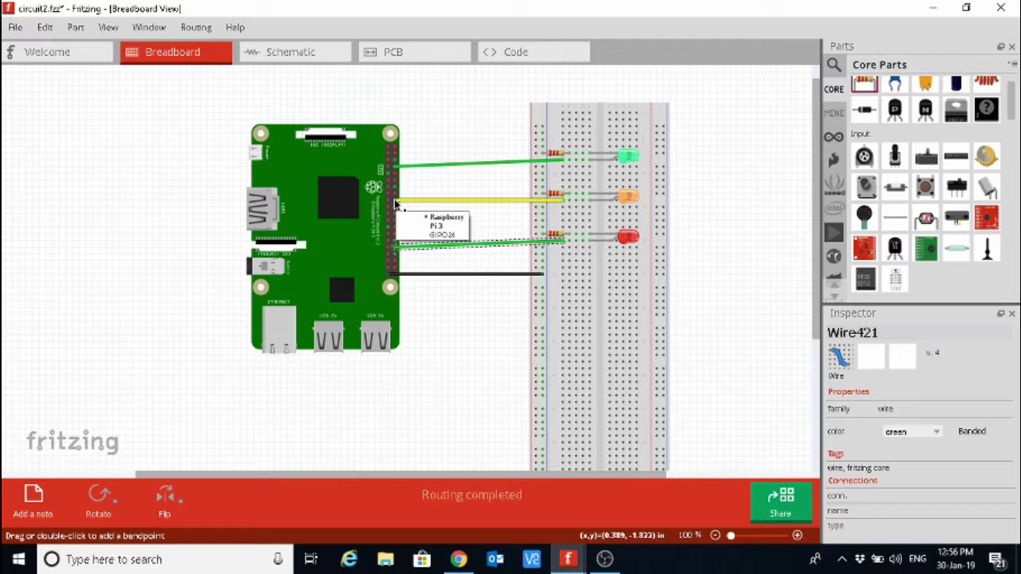
- Set the color of the wire between GIPO24 and the orange LED's row to orange
left_click(425, 204)
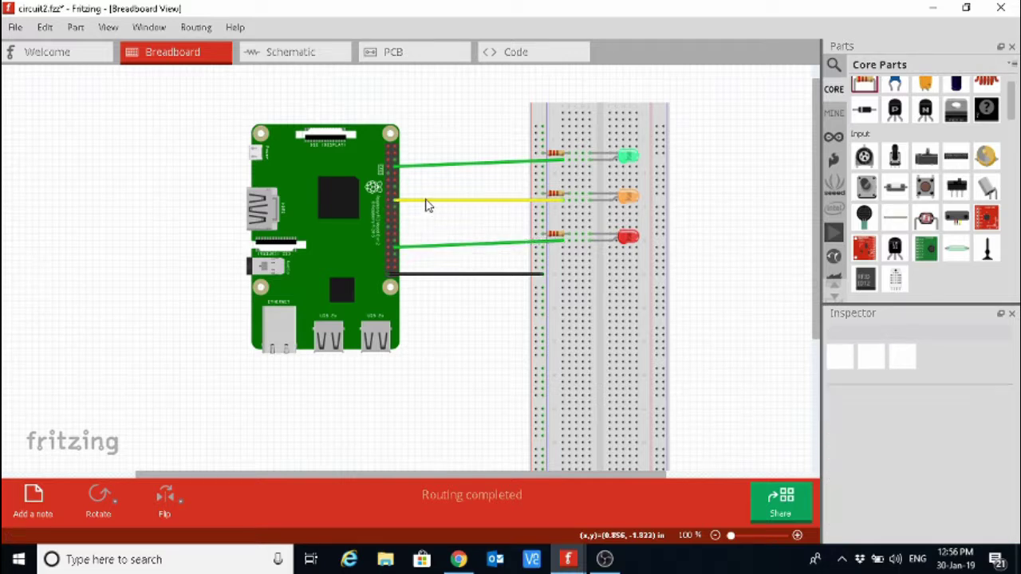
right_click(428, 204)
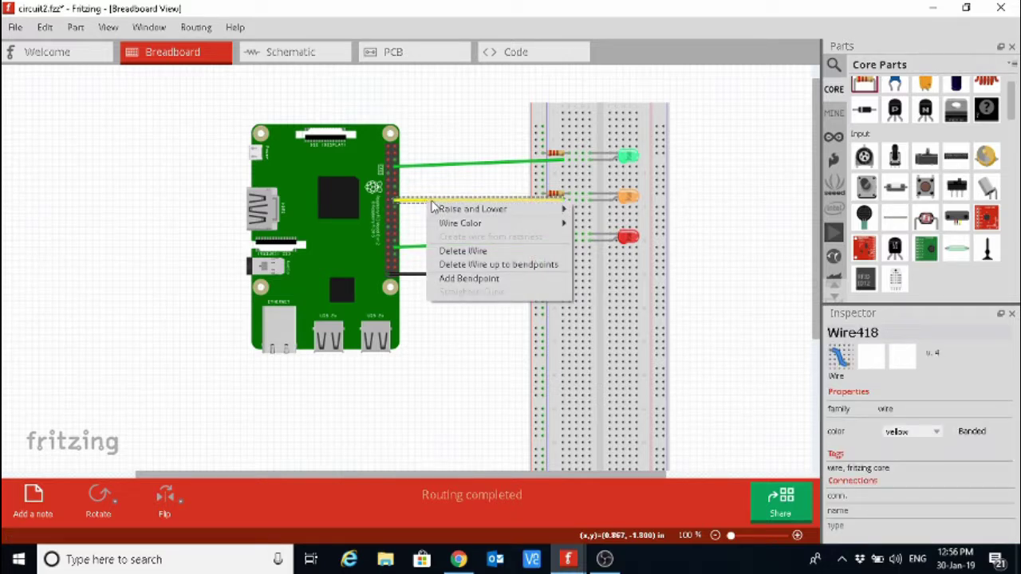
mouse_move(459, 227)
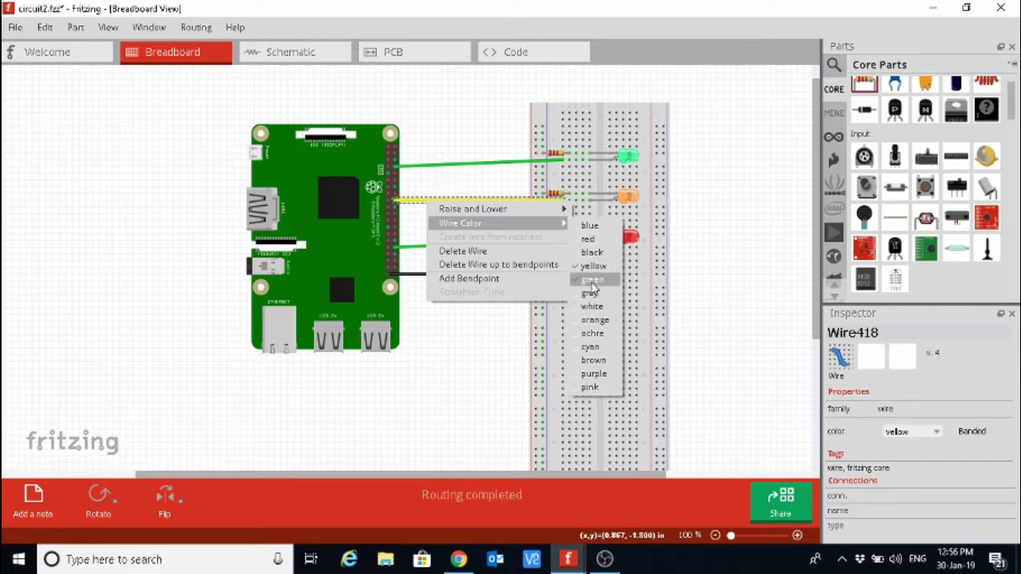
left_click(594, 320)
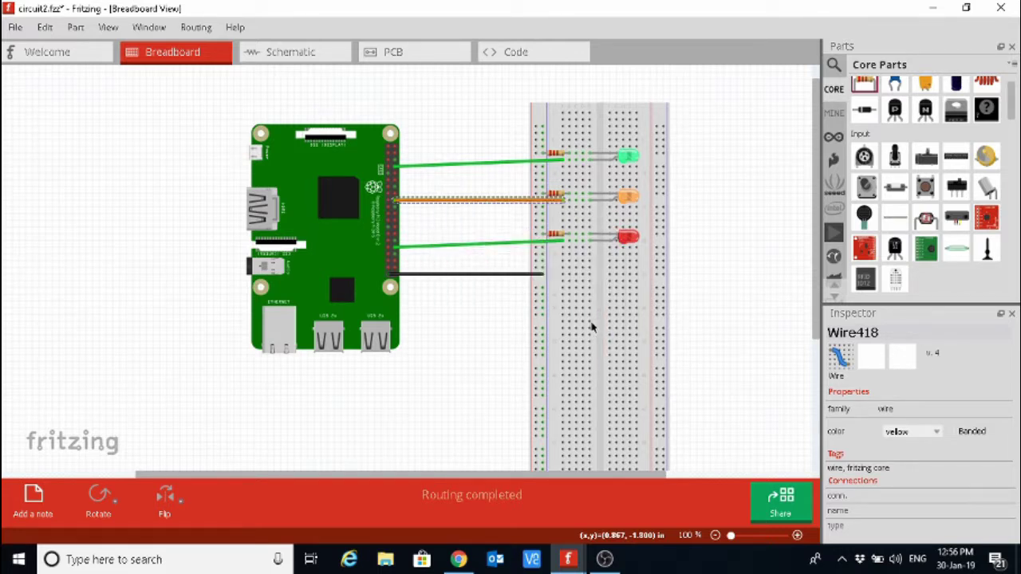
- Set the color of the wire between GIPO12 and the red LED's row to red and deselect it
right_click(407, 249)
mouse_move(491, 269)
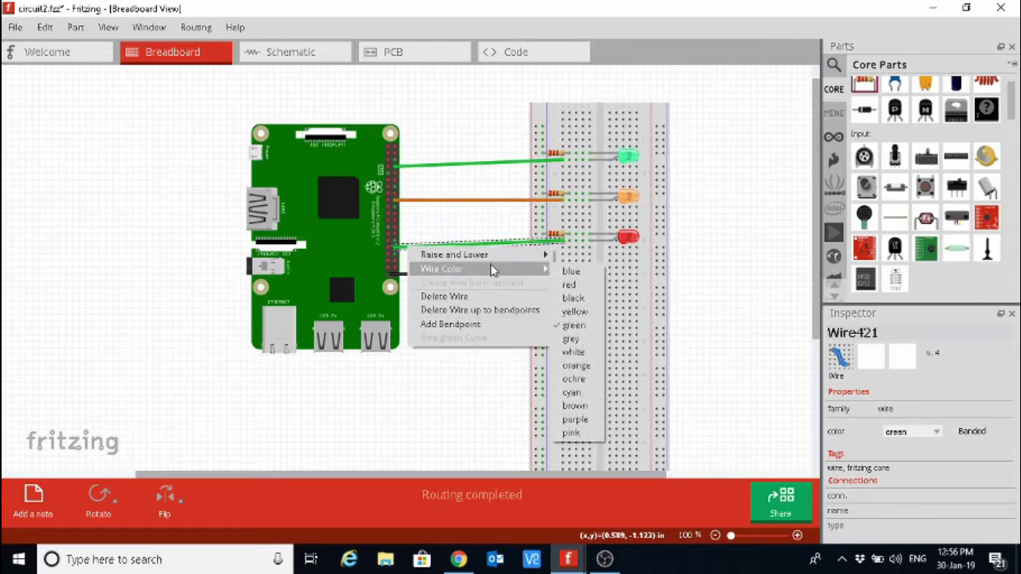
left_click(569, 286)
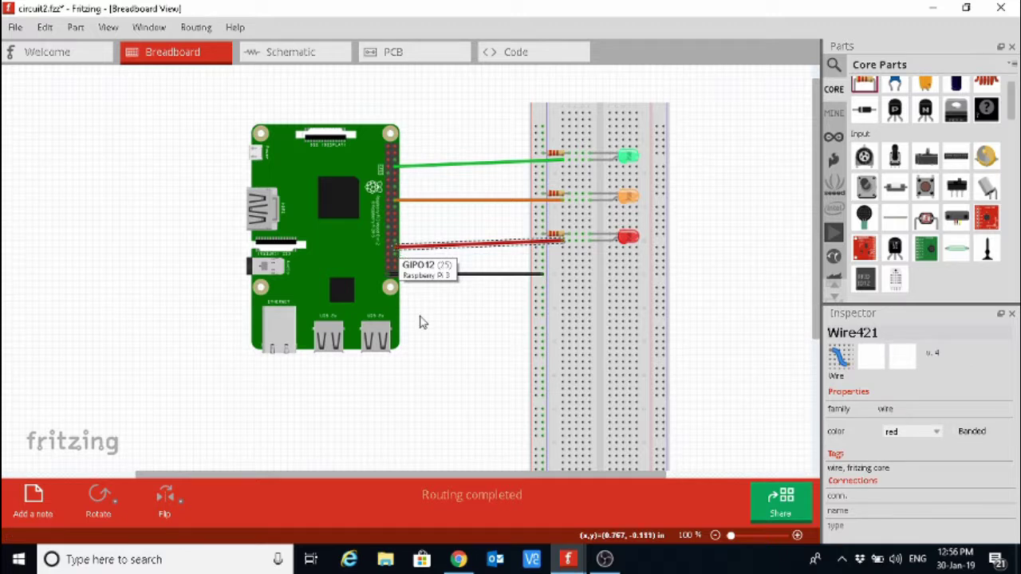
left_click(451, 339)
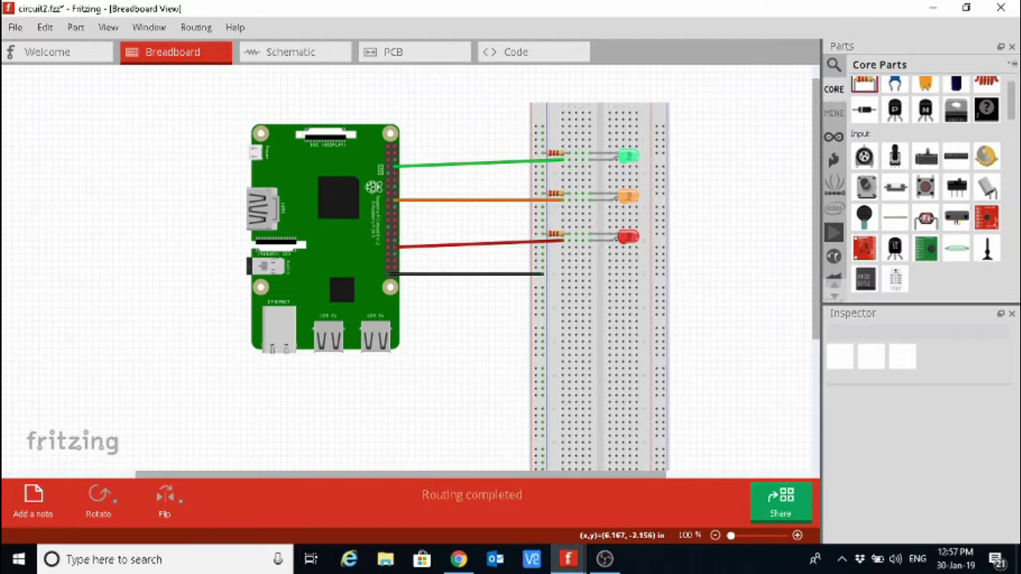
- Add a pushbutton rotated 90° clockwise and seat it across the breadboard's center gap below the red LED, at about 3.334, -0.363 in
mouse_move(1012, 114)
left_mouse_down()
mouse_move(1018, 209)
mouse_move(1011, 94)
left_mouse_up()
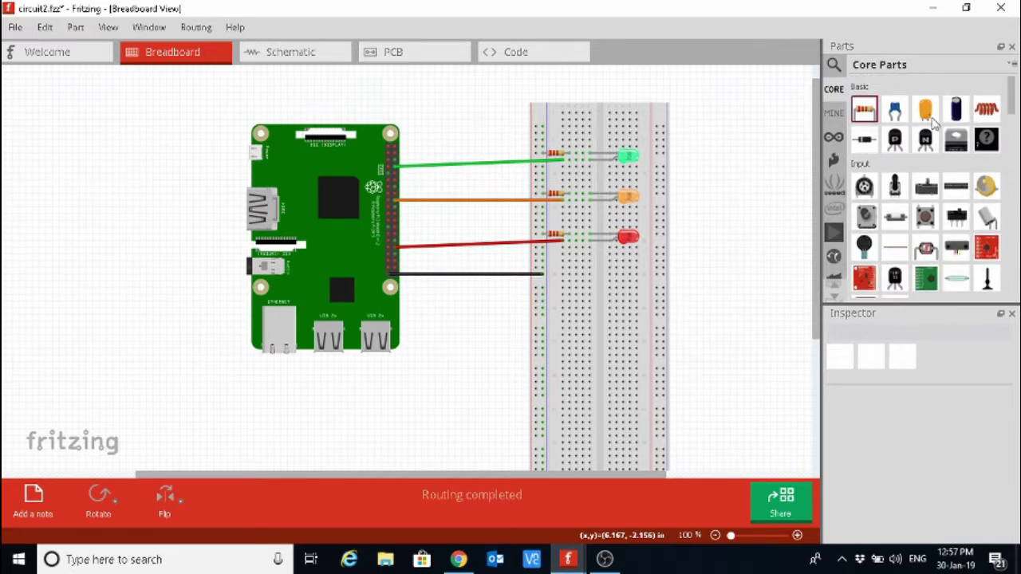
left_click_drag(926, 215, 744, 269)
right_click(743, 269)
mouse_move(754, 272)
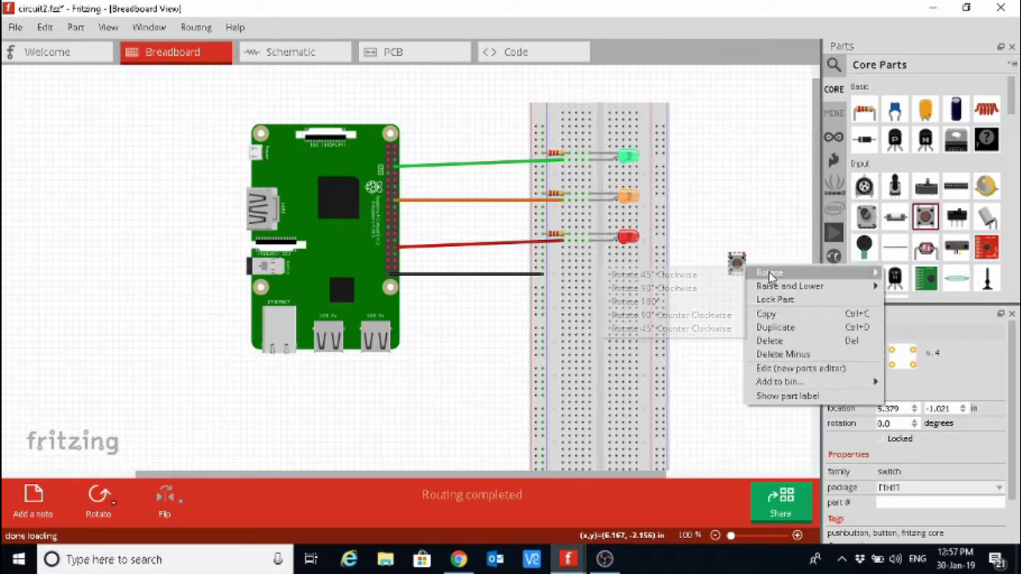
left_click(670, 289)
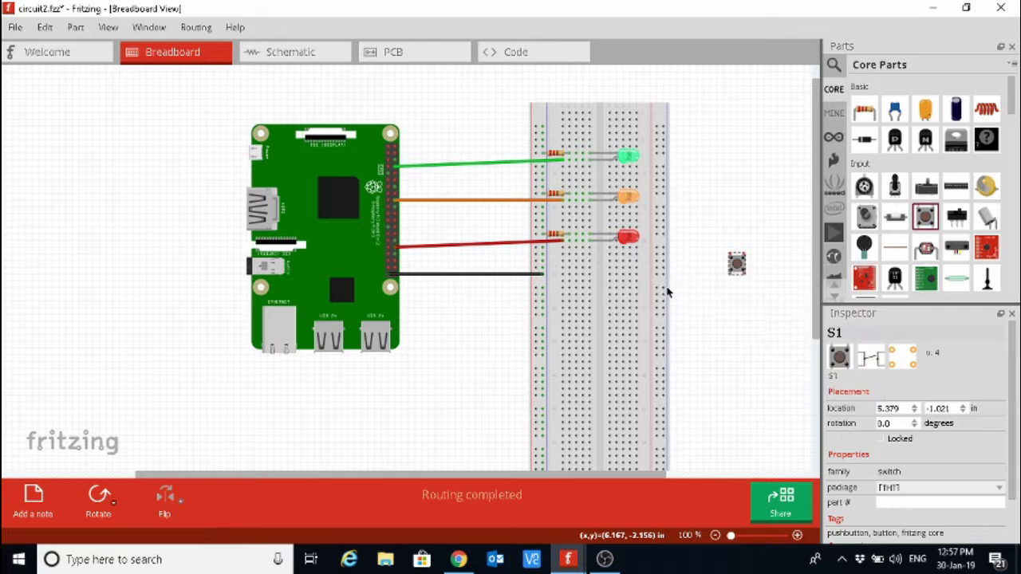
left_click_drag(736, 263, 601, 306)
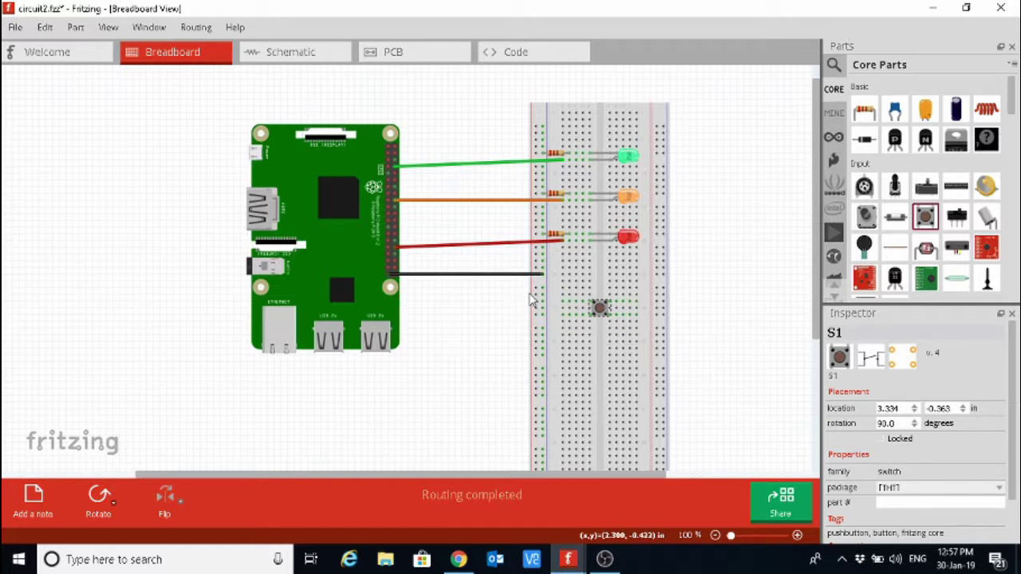
- Wire the pushbutton's upper row to the breadboard's nearest ground rail and set that short wire's color to black
left_click_drag(563, 303, 543, 302)
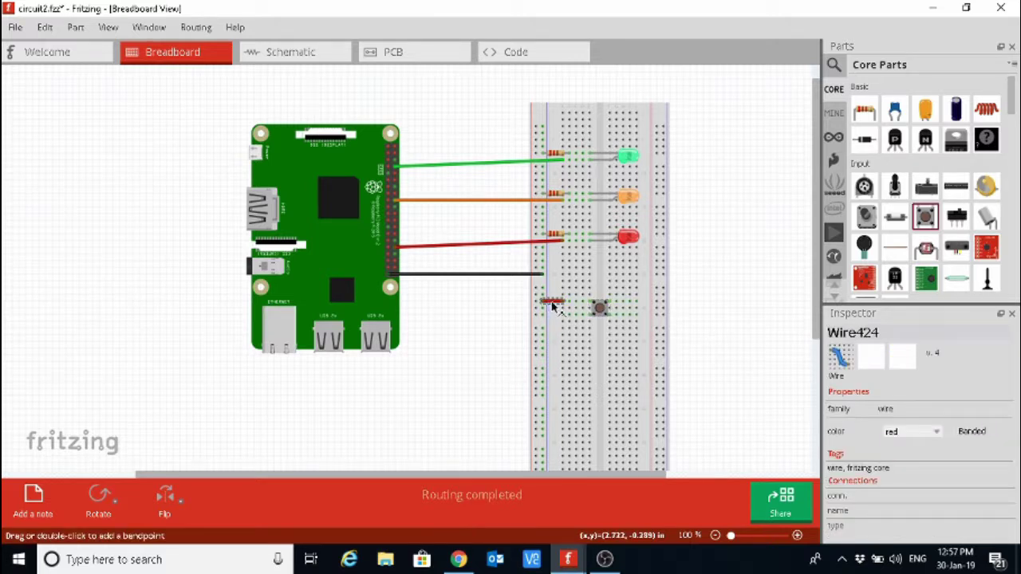
right_click(552, 304)
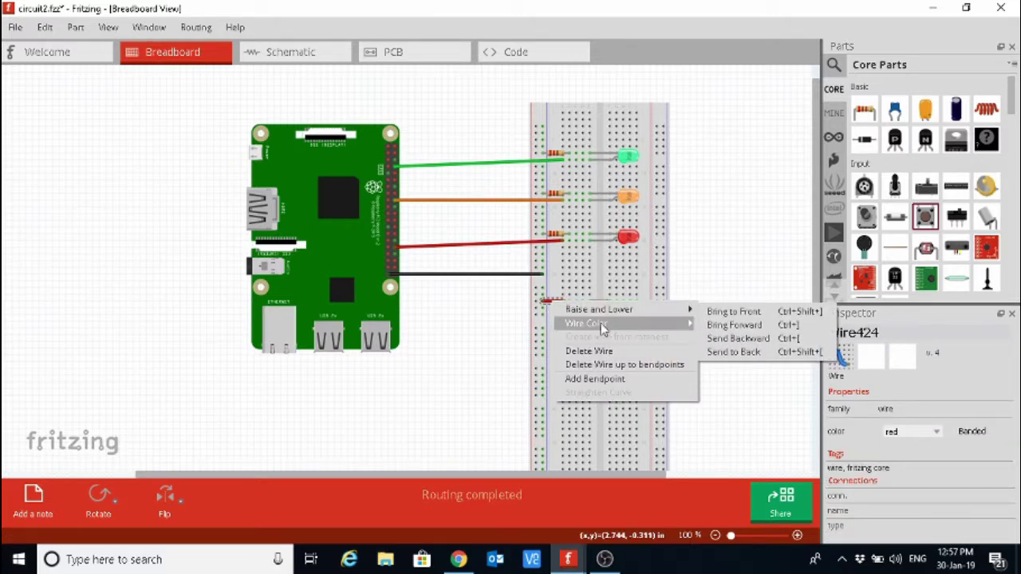
mouse_move(628, 325)
left_click(723, 355)
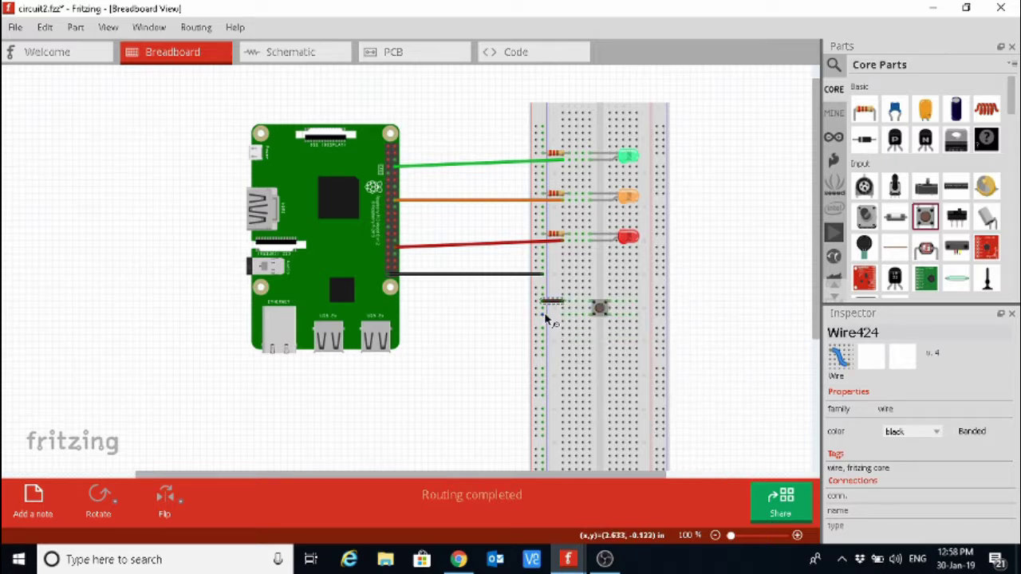
- Wire the pushbutton's lower row to the Pi's inner header column between the orange and red wires, routing it with two right-angle bends across the board
left_click_drag(563, 312, 439, 322)
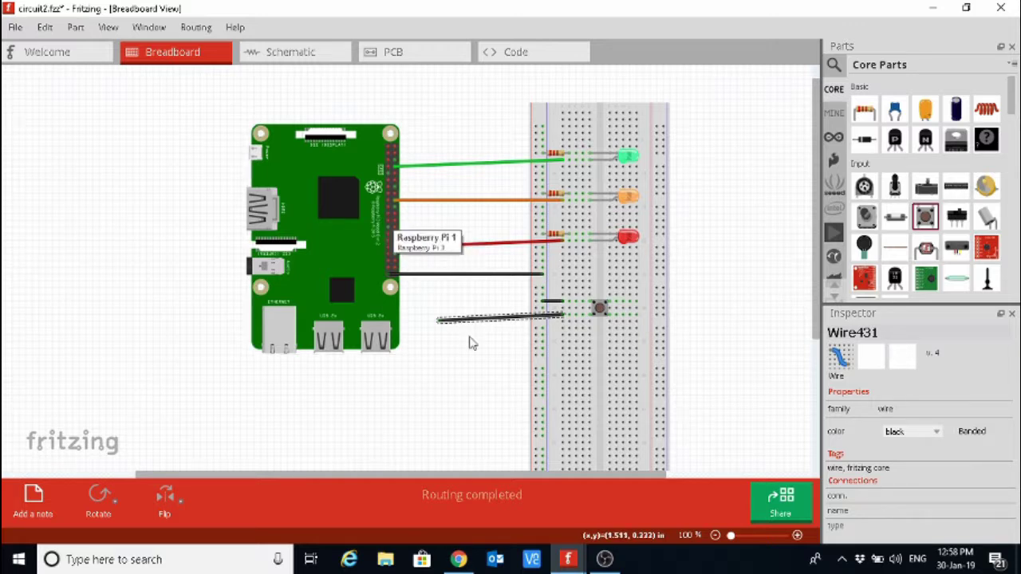
left_click_drag(441, 322, 390, 222)
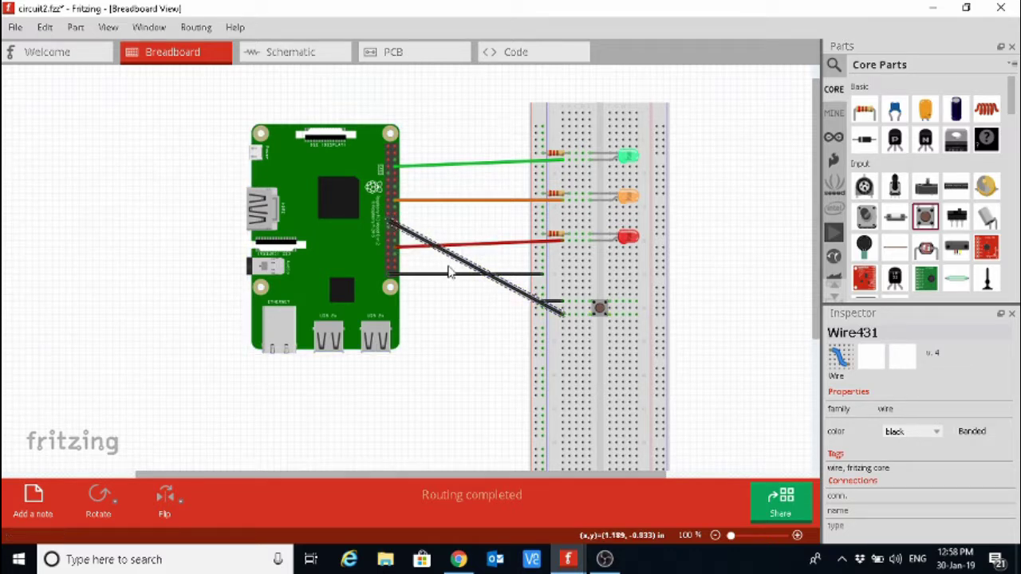
left_click_drag(479, 267, 334, 315)
left_click(471, 272)
left_click_drag(355, 281, 334, 221)
- Set the color of the bent wire between the pushbutton and the Raspberry Pi to purple
right_click(334, 230)
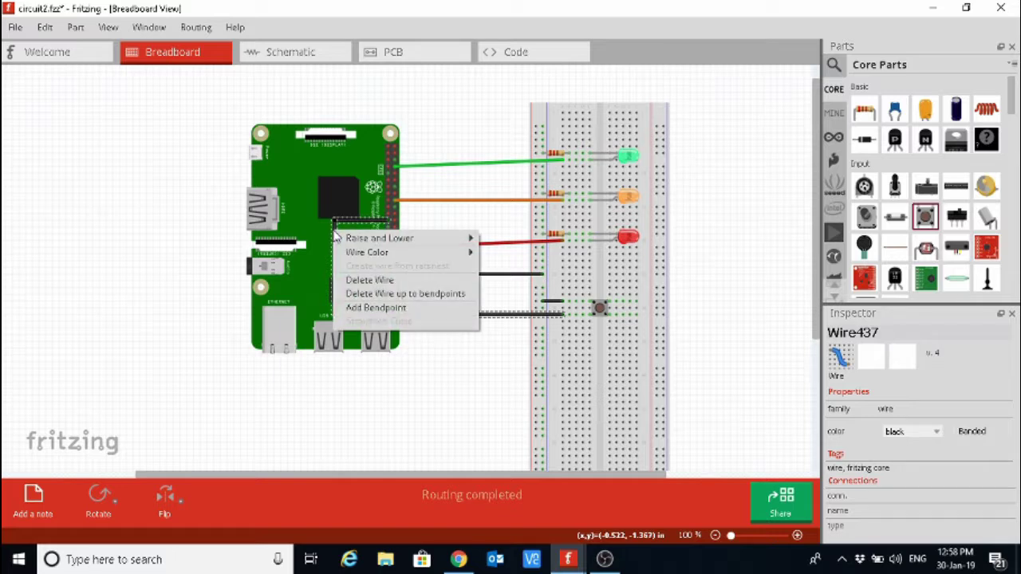
mouse_move(399, 254)
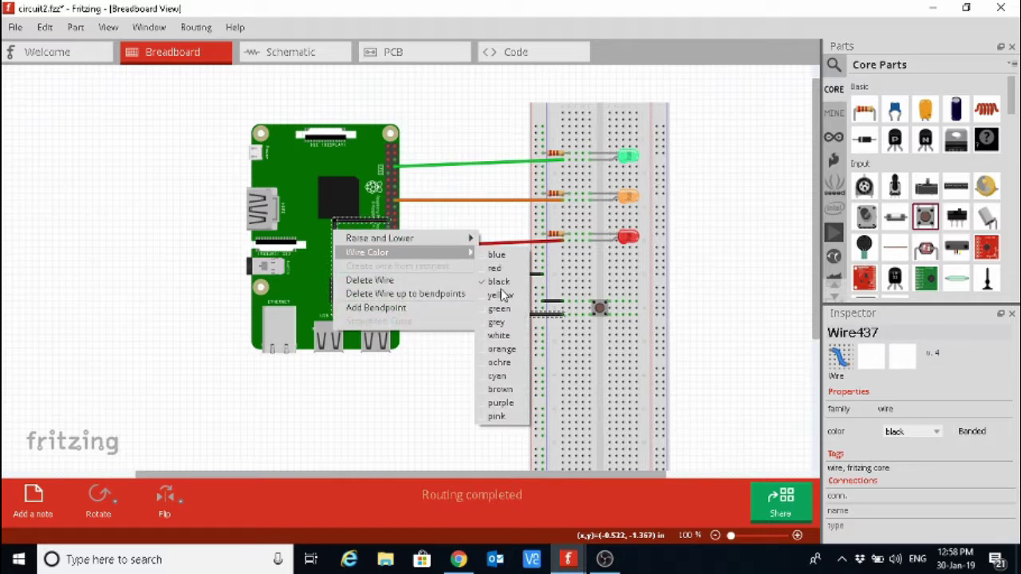
left_click(501, 403)
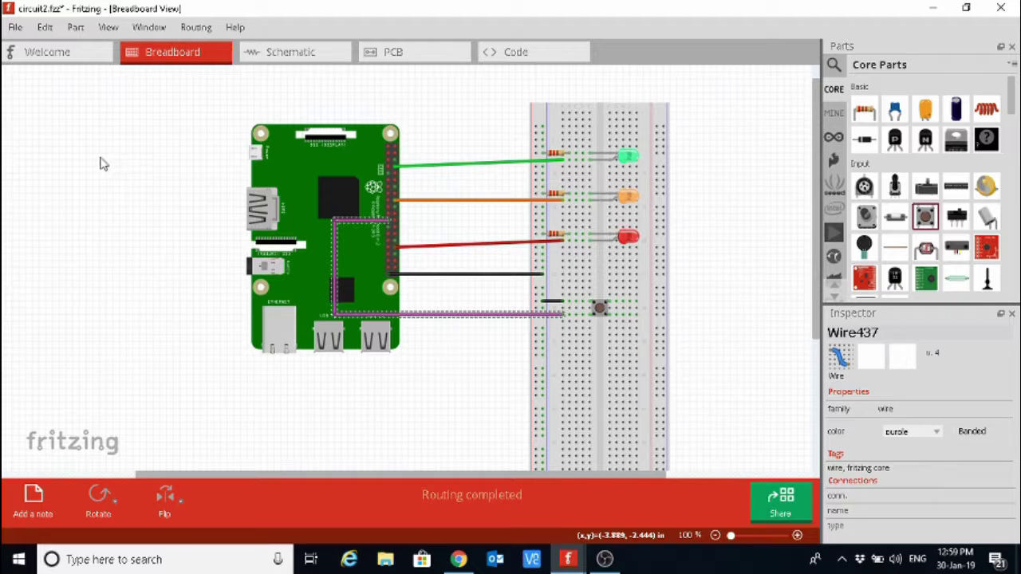
- Export the breadboard view as a PNG image named traffic_lights_with_sweitch.png in the circuits folder
left_click(16, 27)
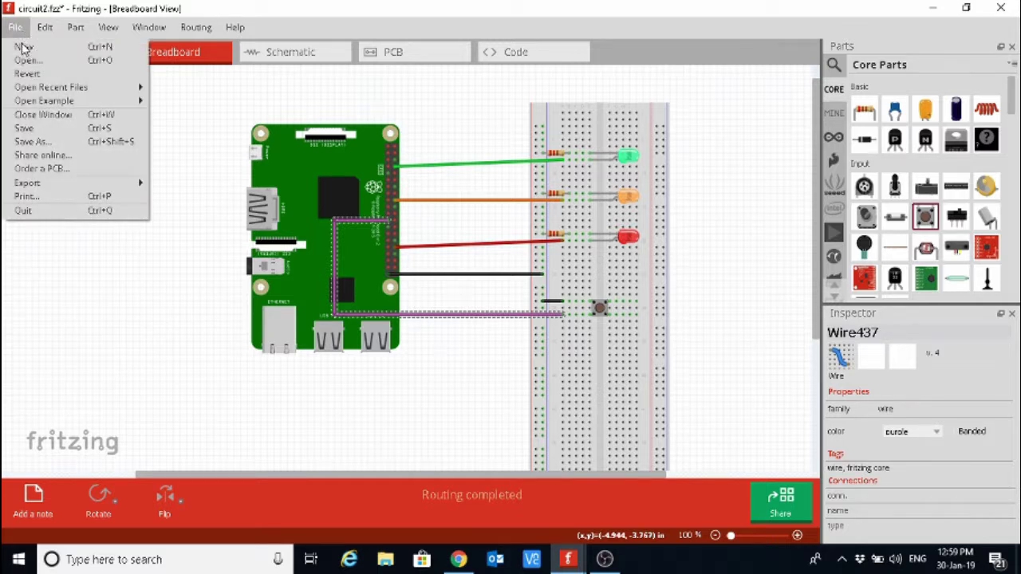
mouse_move(72, 189)
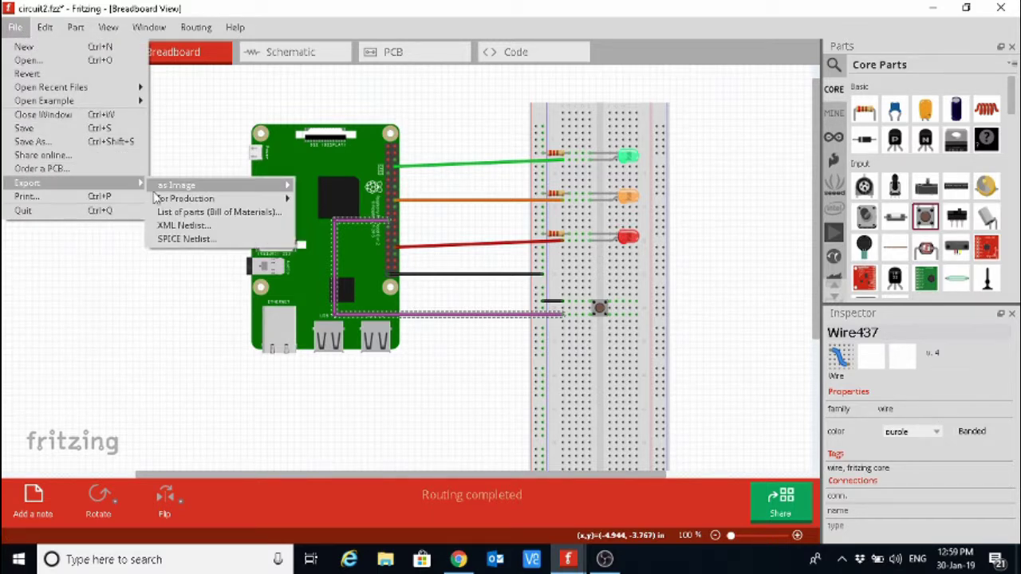
mouse_move(178, 188)
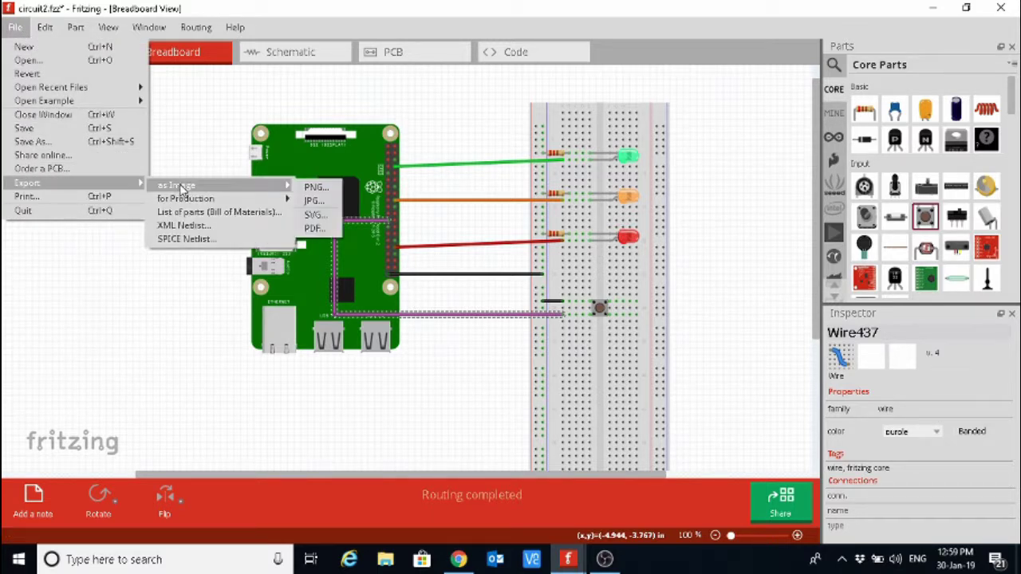
left_click(325, 192)
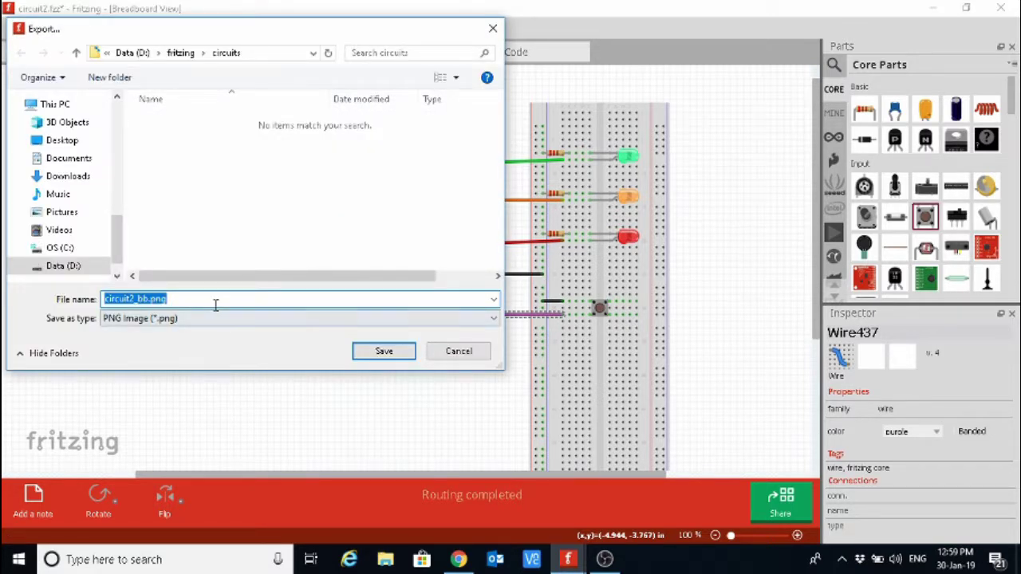
left_click(147, 300)
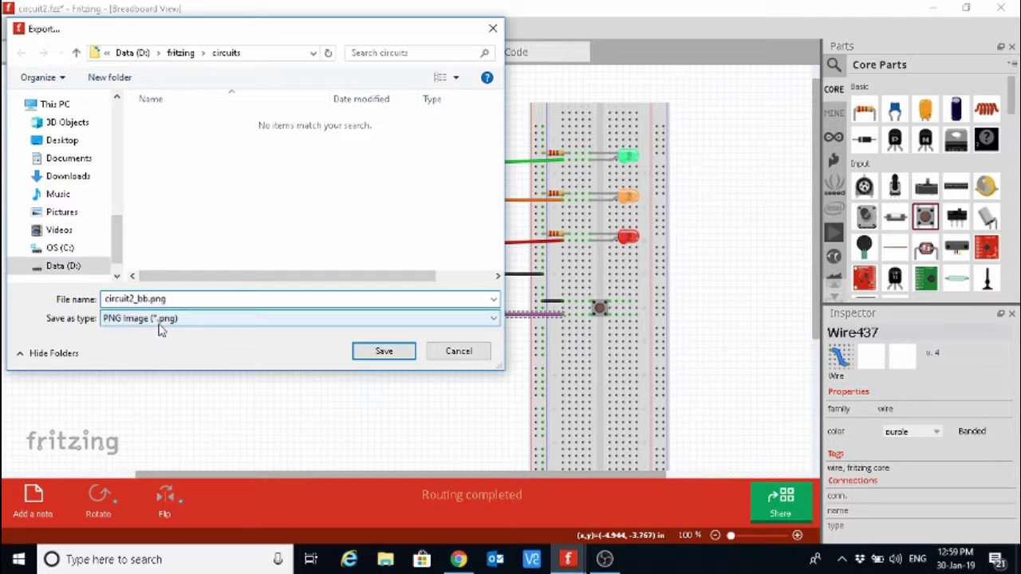
key("BackSpace")
key("BackSpace")
key("BackSpace")
key("BackSpace")
key("BackSpace")
key("BackSpace")
key("BackSpace")
key("BackSpace")
key("BackSpace")
key("BackSpace")
key("BackSpace")
type("traffic_lights_with")
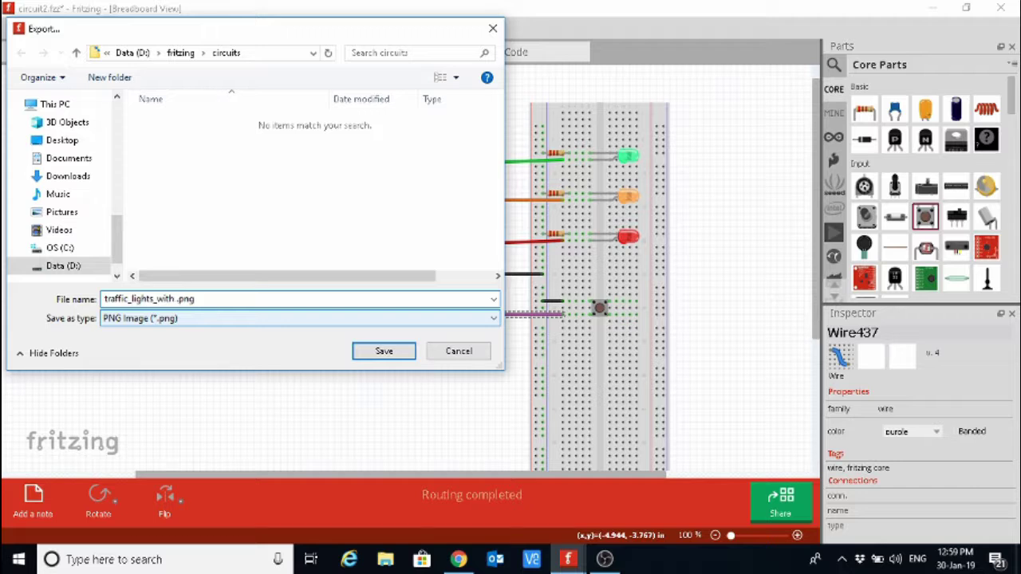
key("BackSpace")
type("_sweitch")
left_click(381, 352)
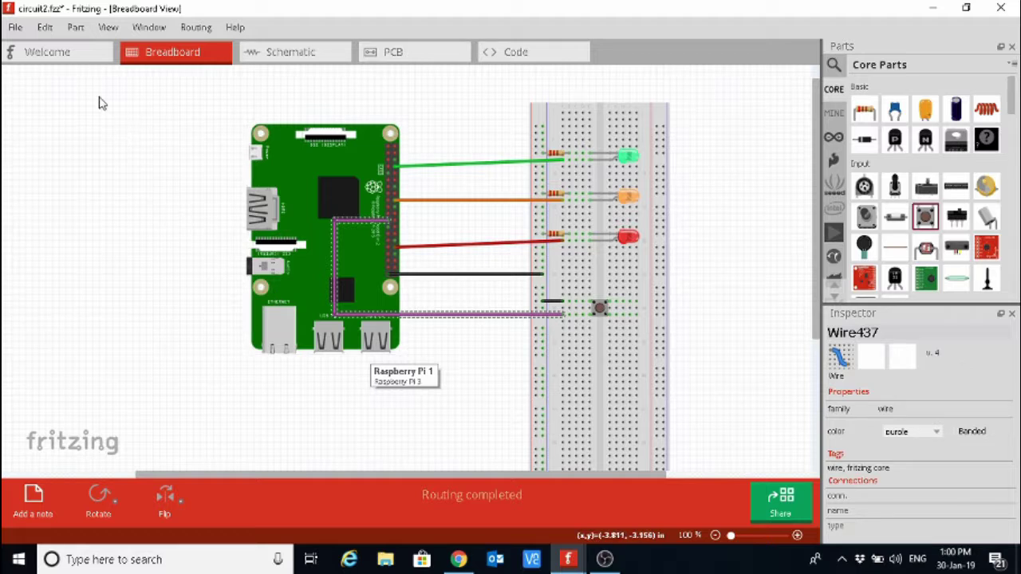
- Switch to File Explorer, view the exported traffic_lights_with_sweitch.png in Photos, and close both windows
left_click(385, 559)
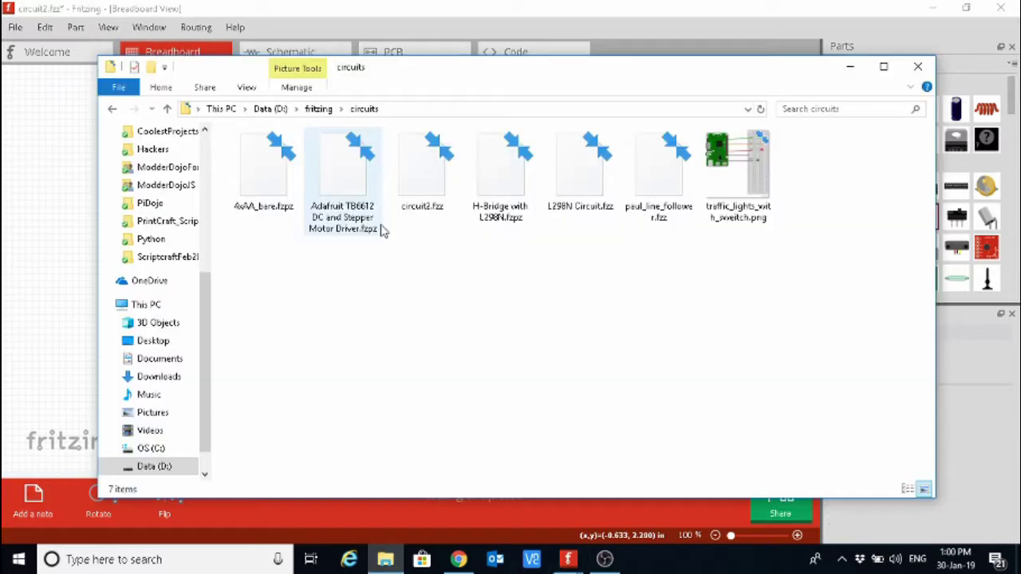
left_click(732, 153)
double_click(733, 153)
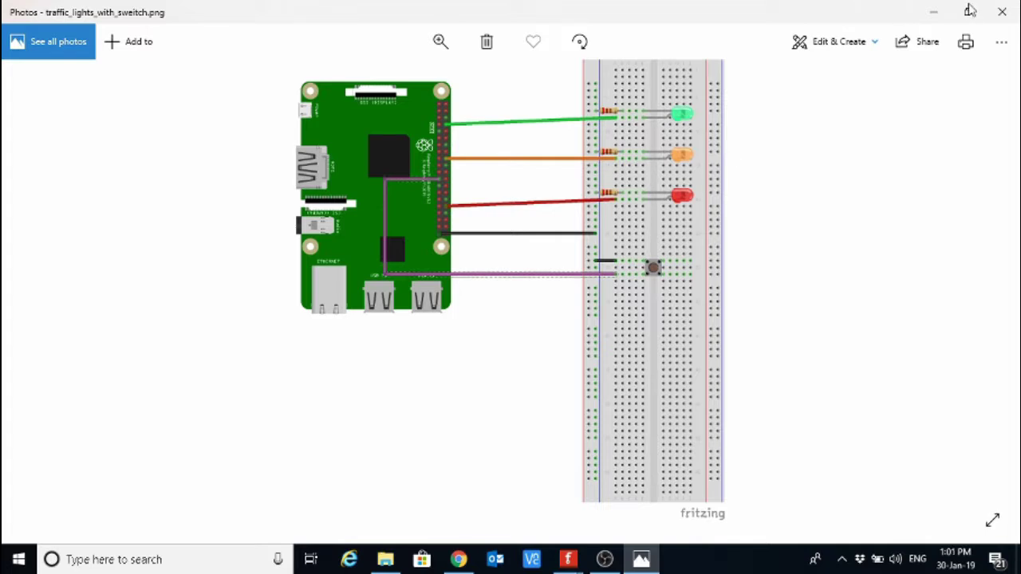
left_click(1001, 12)
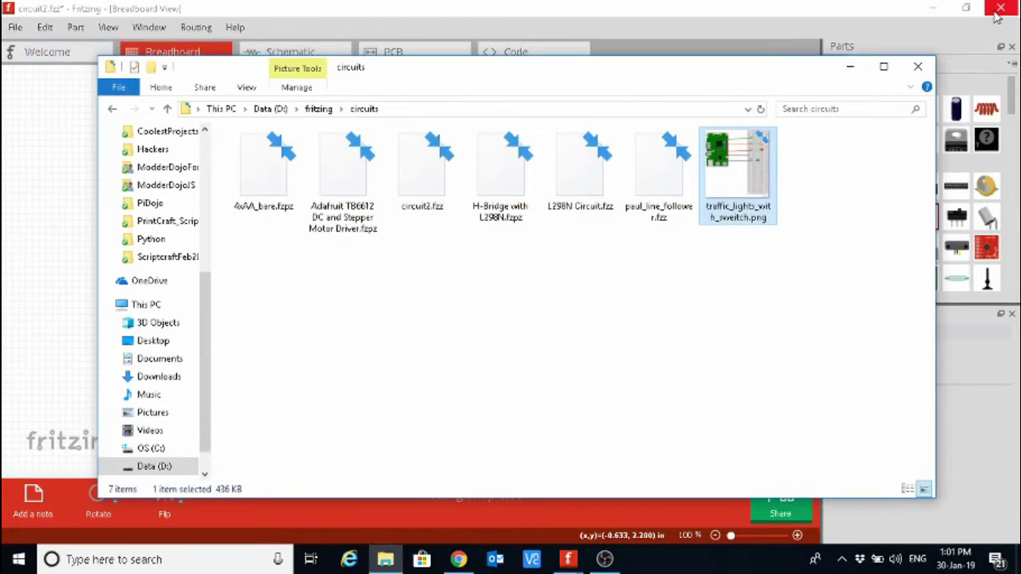
left_click(917, 66)
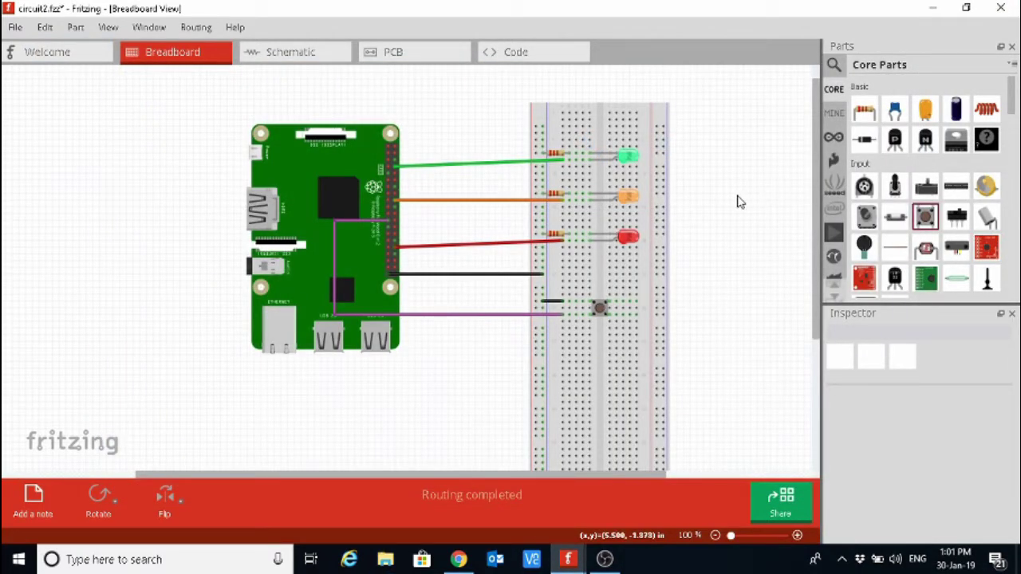